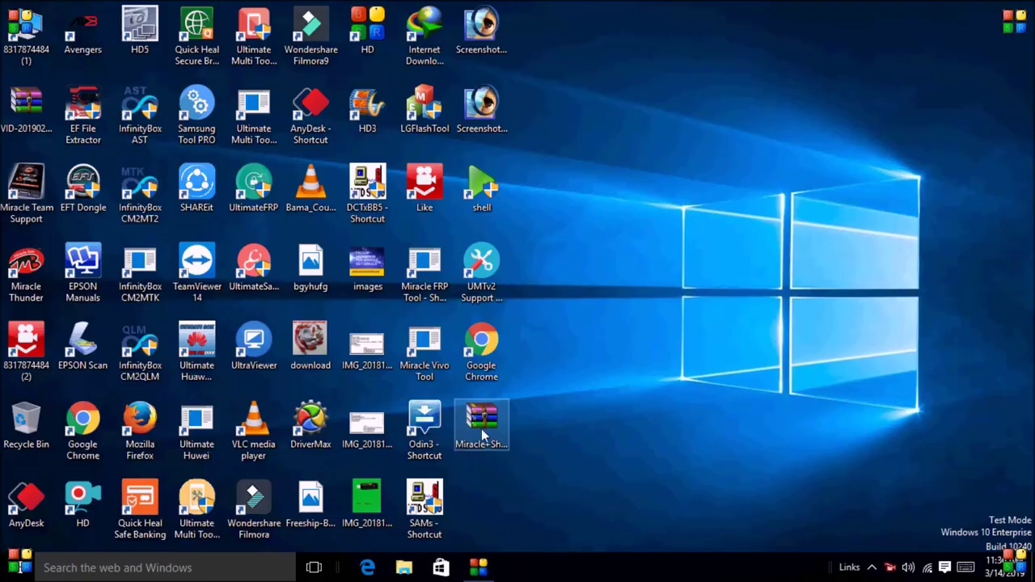
Step: Move the Miracle+Shell+2.20 archive directly above the shell shortcut on the desktop and open its name for editing
left_click_drag(481, 428, 482, 194)
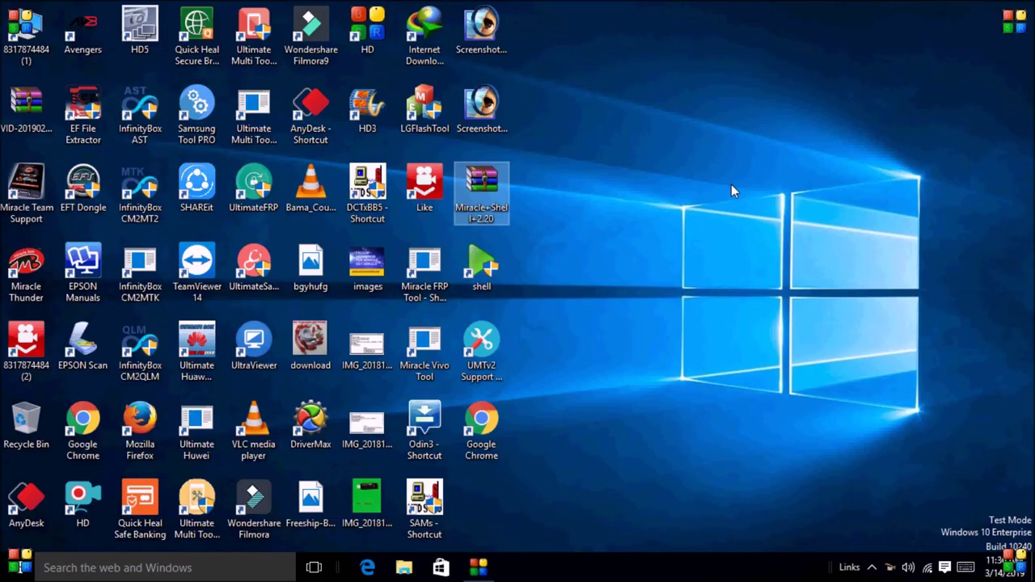
right_click(483, 207)
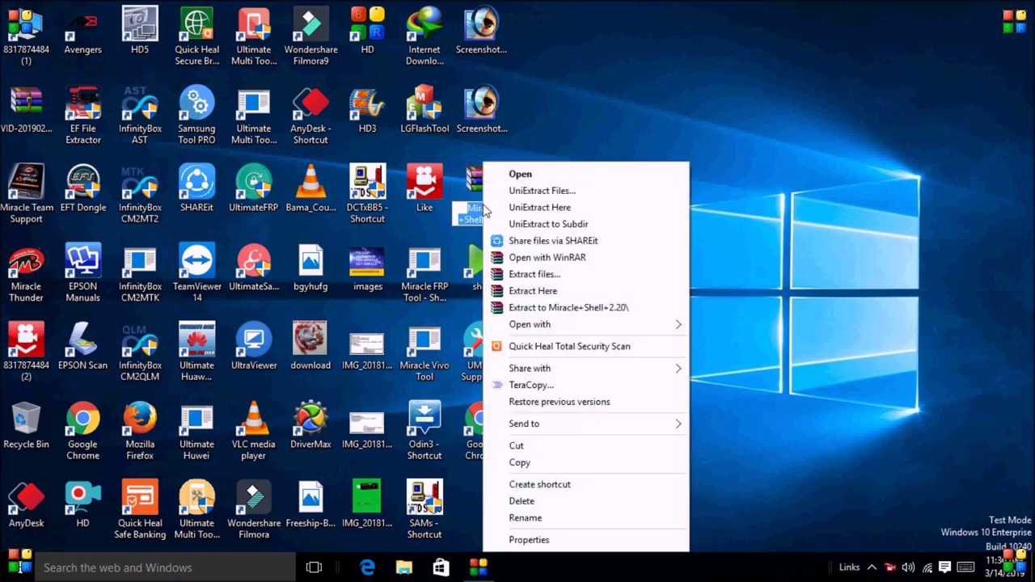
key("m")
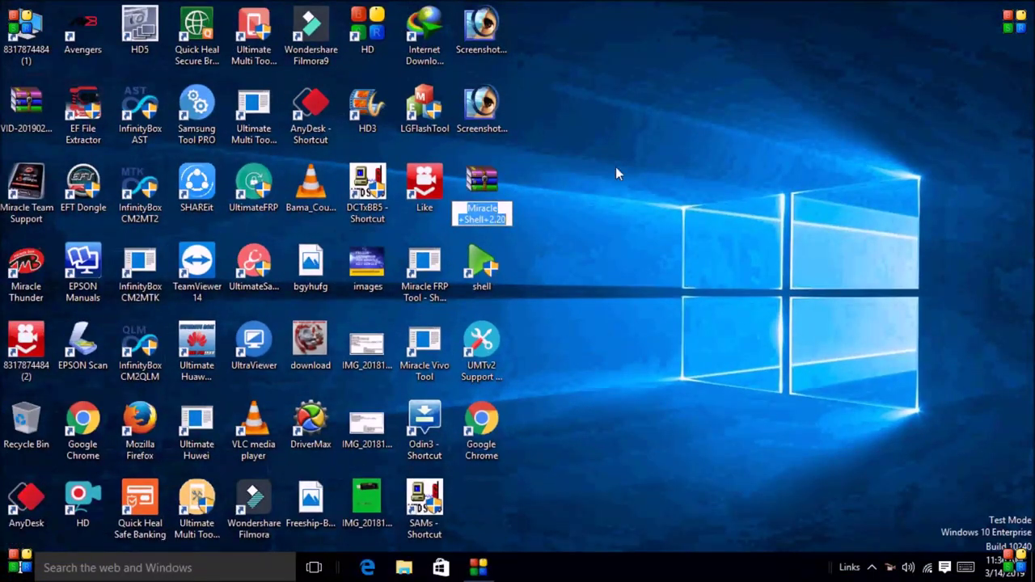
key("Return")
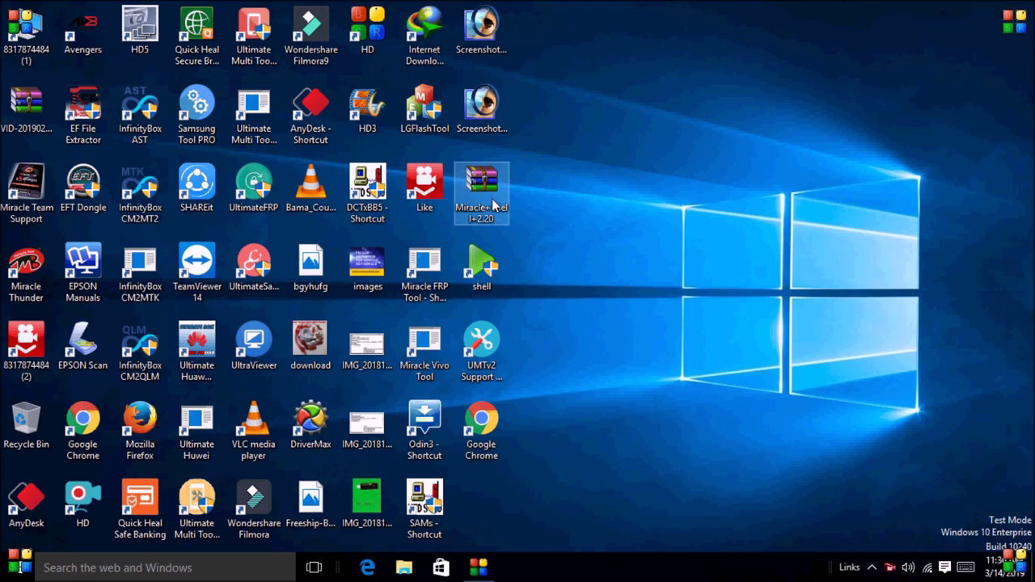
left_click_drag(491, 198, 601, 237)
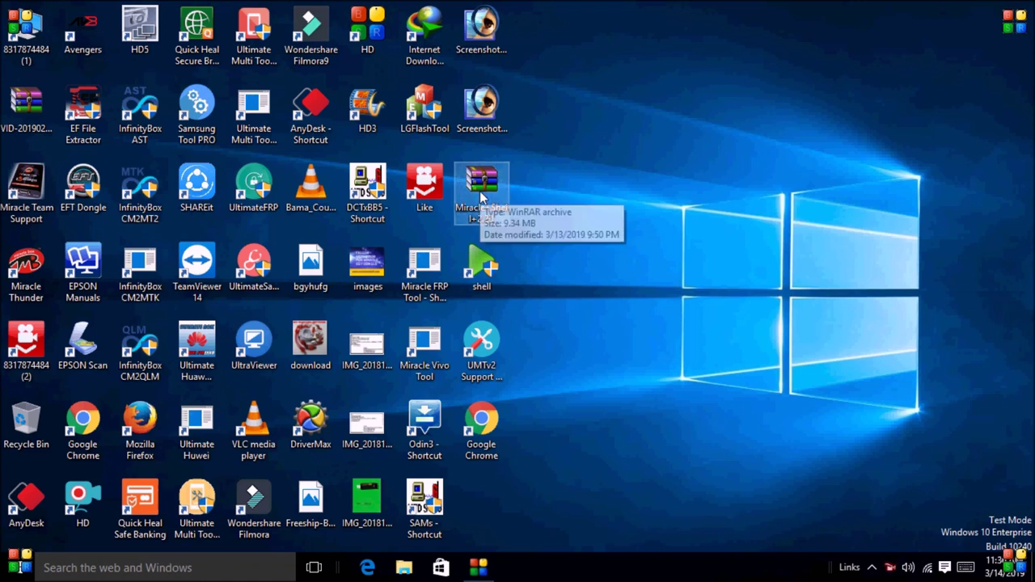
left_click(601, 166)
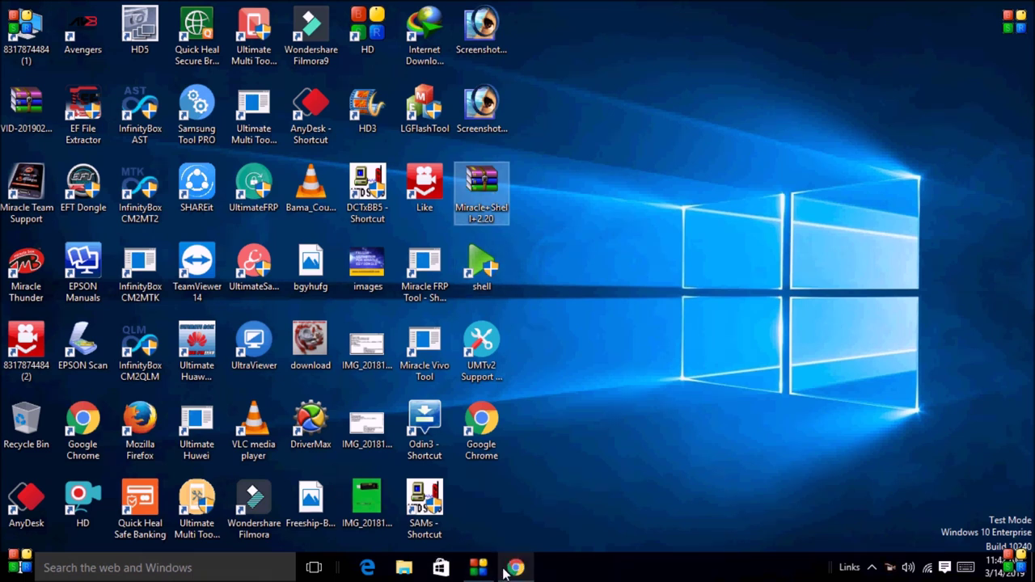
Step: Switch to Chrome and open the Free Software Page of the EX Mannan 24 store
left_click(518, 568)
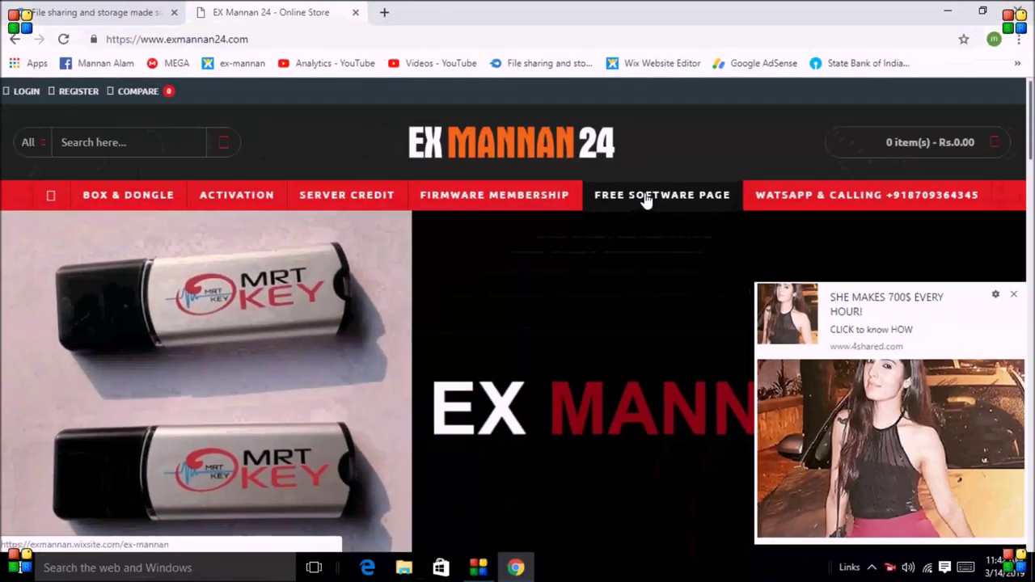
left_click(603, 238)
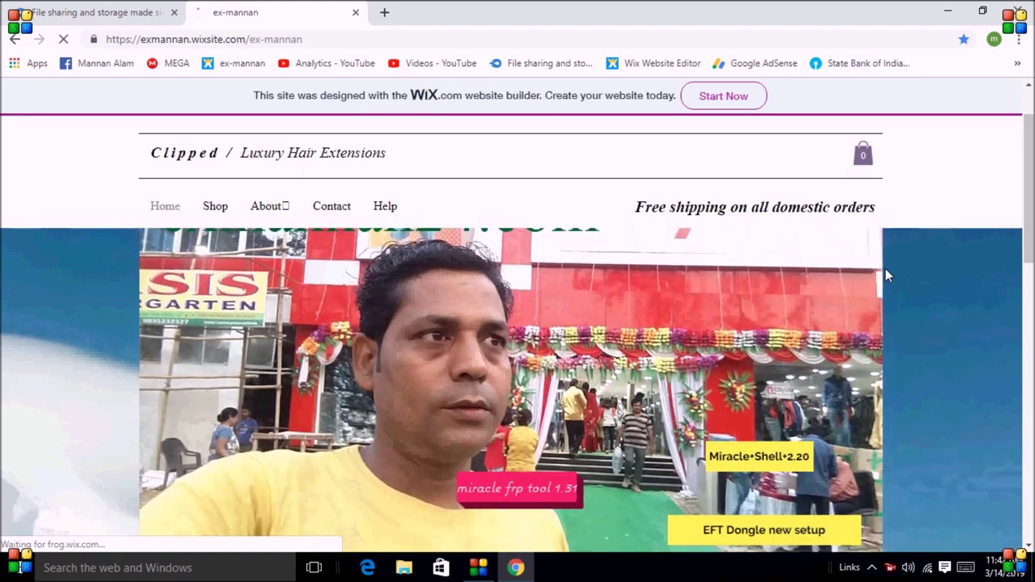
Step: Look through the download links on the ex-mannan page for the Miracle+Shell+2.20 entry
scroll(885, 275, "down", 1)
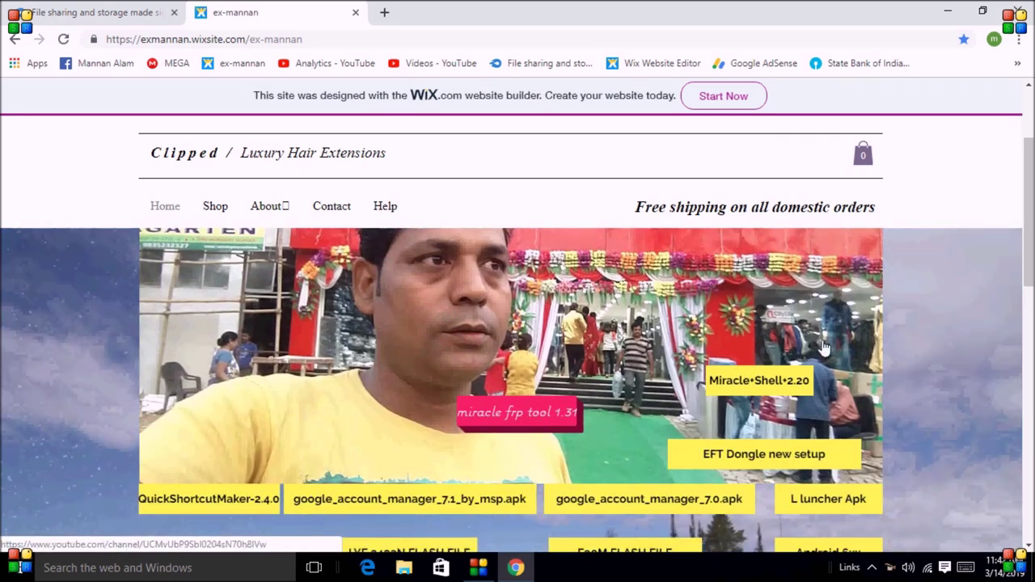
scroll(806, 375, "down", 2)
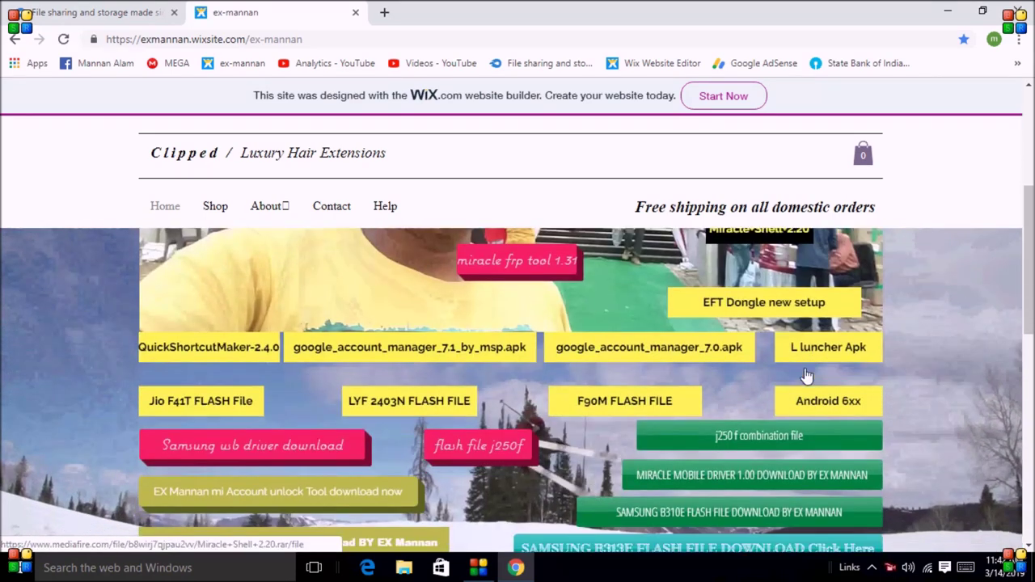
scroll(752, 319, "up", 1)
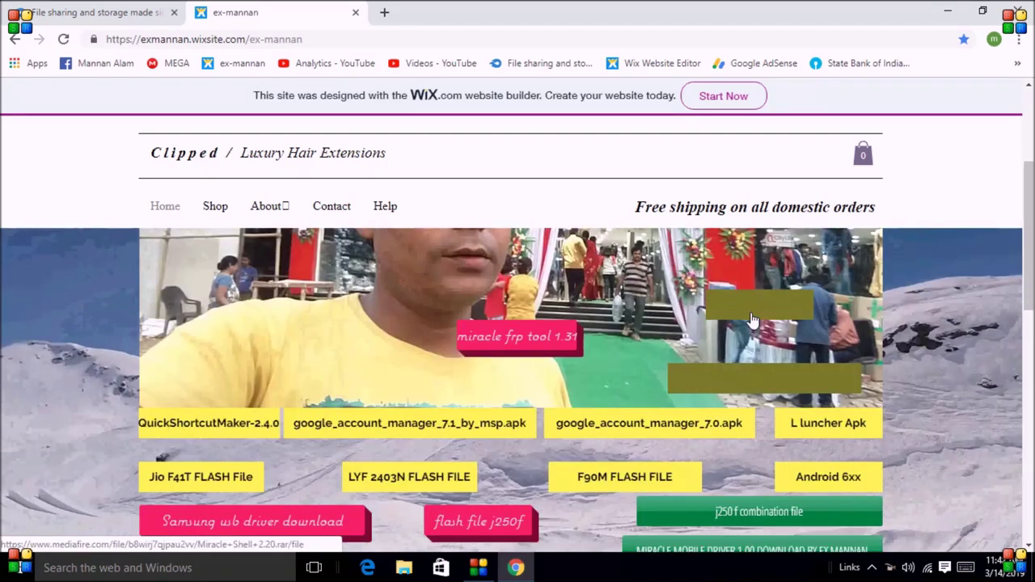
scroll(615, 420, "down", 1)
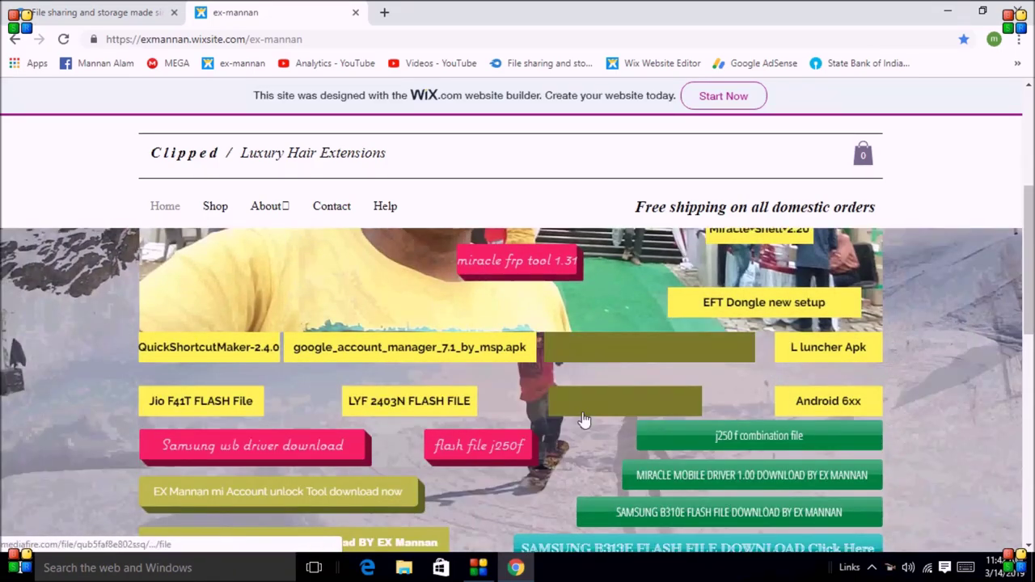
scroll(210, 380, "down", 1)
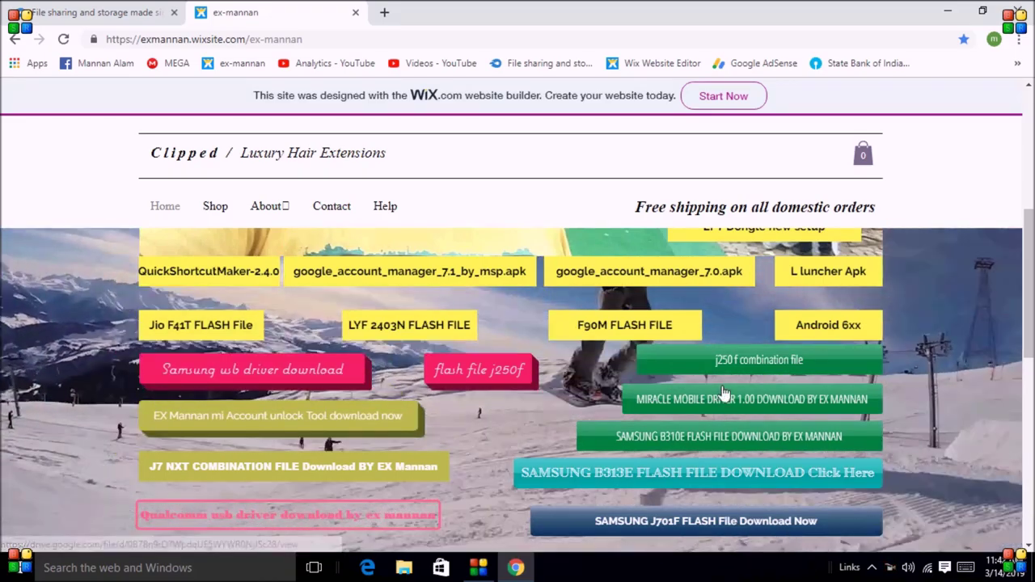
scroll(728, 401, "down", 5)
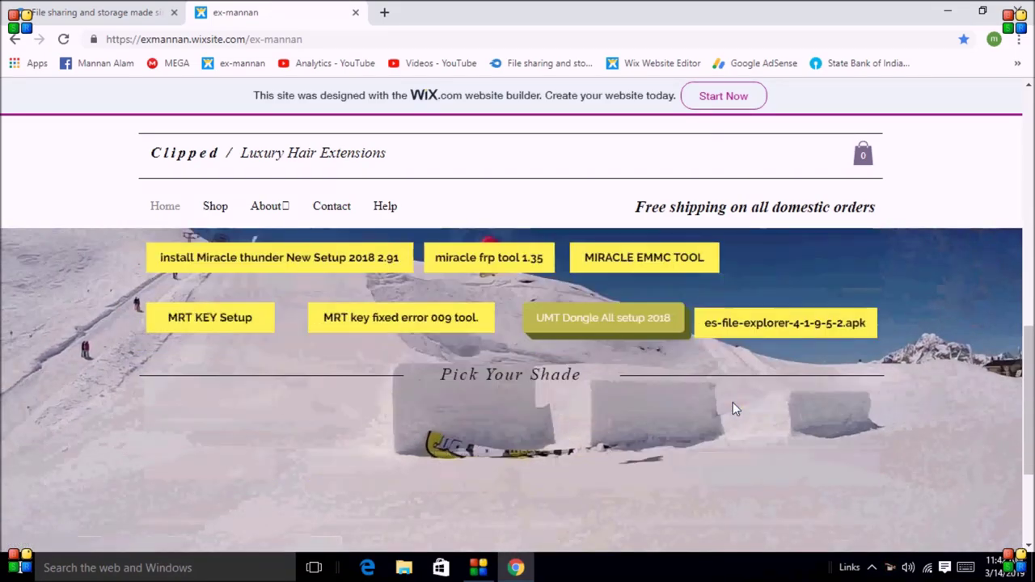
scroll(733, 402, "up", 2)
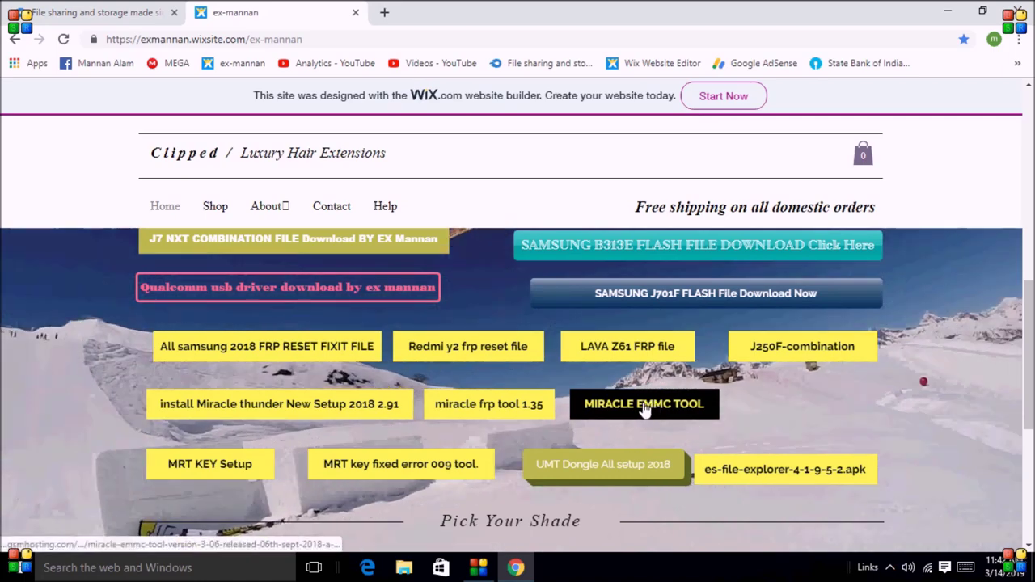
scroll(534, 375, "up", 5)
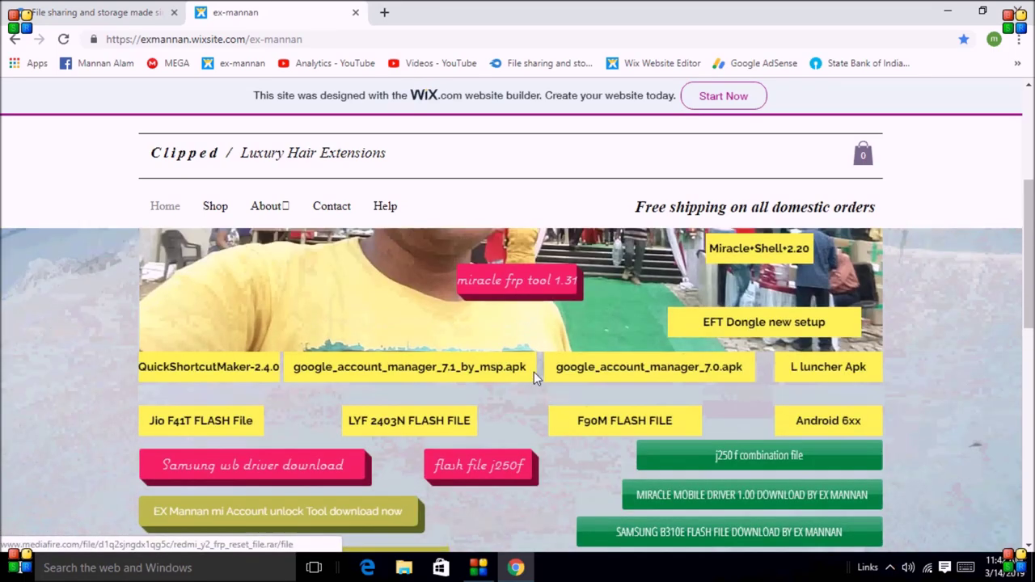
scroll(534, 375, "up", 3)
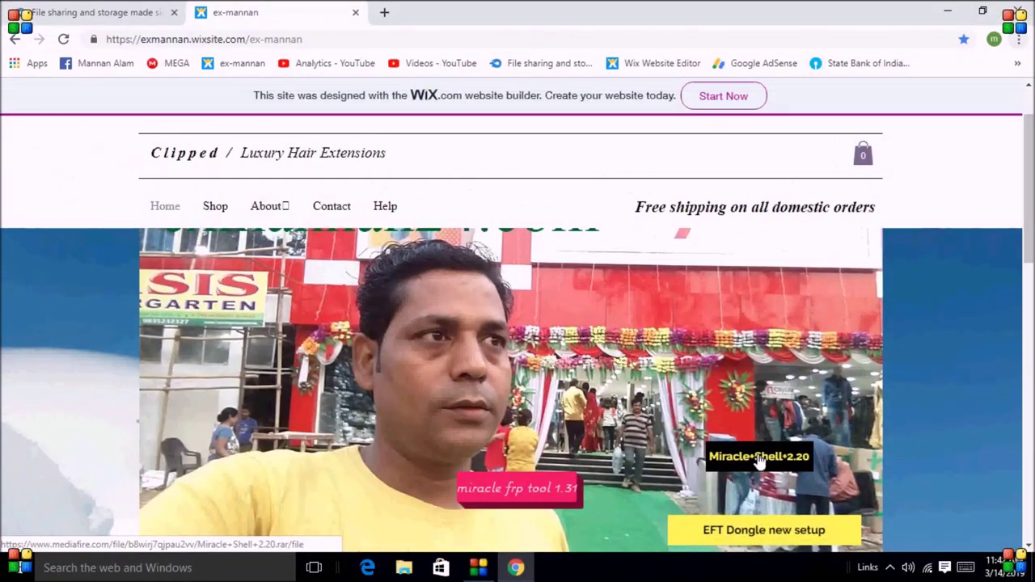
Step: View the MediaFire download page for Miracle+Shell+2.20, close it and return to the desktop
left_click(746, 453)
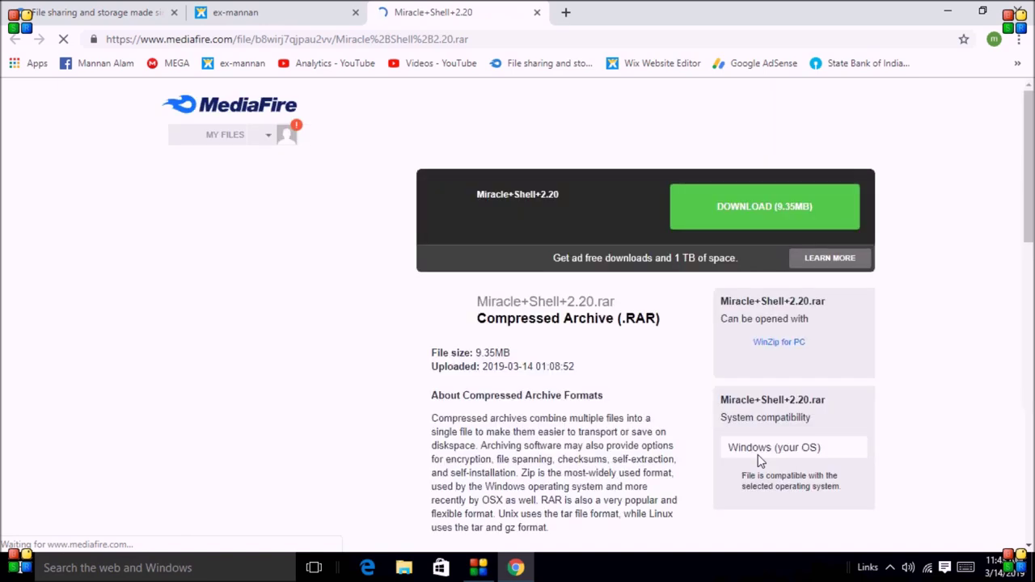
left_click(778, 214)
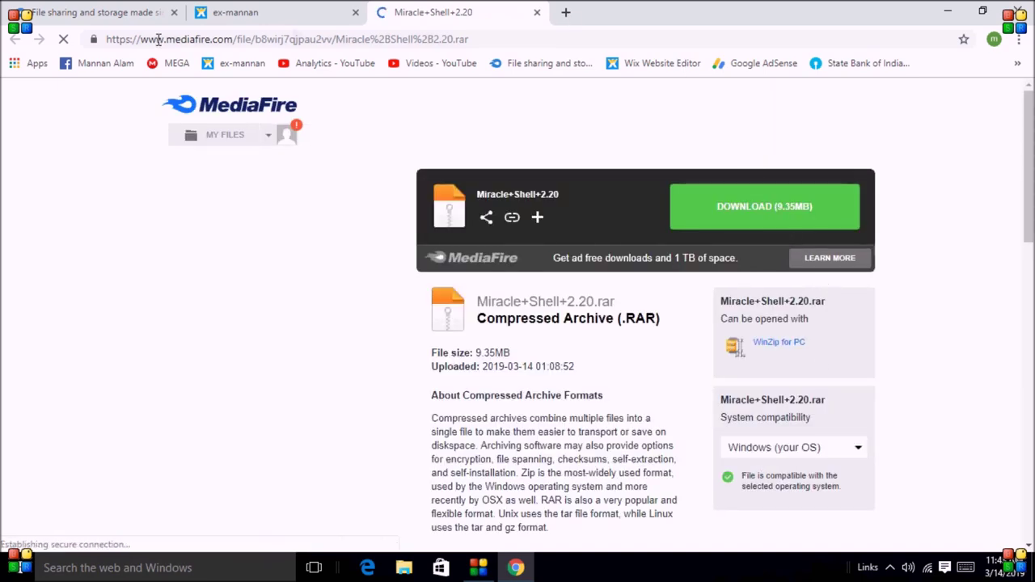
left_click(537, 13)
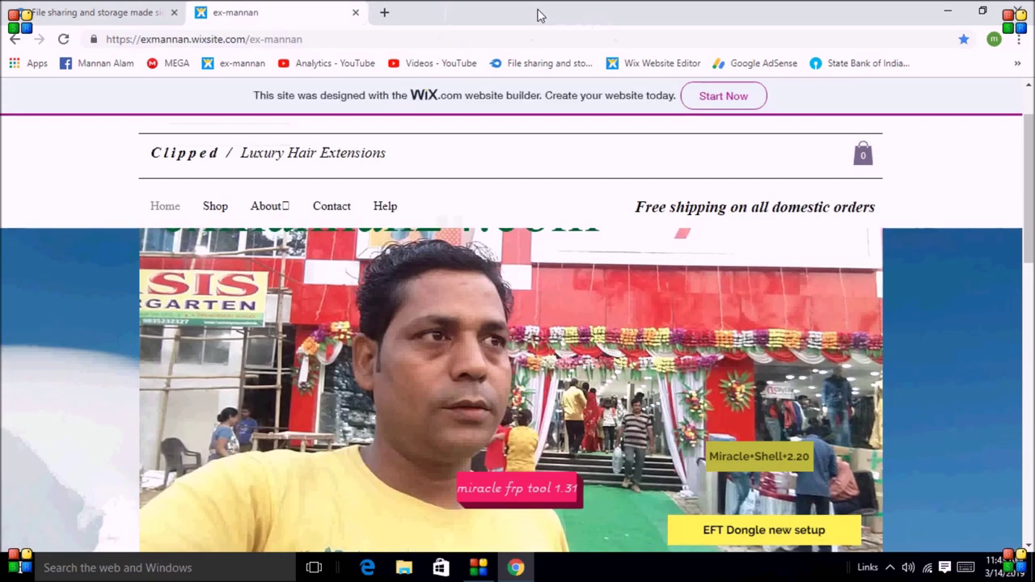
left_click(949, 13)
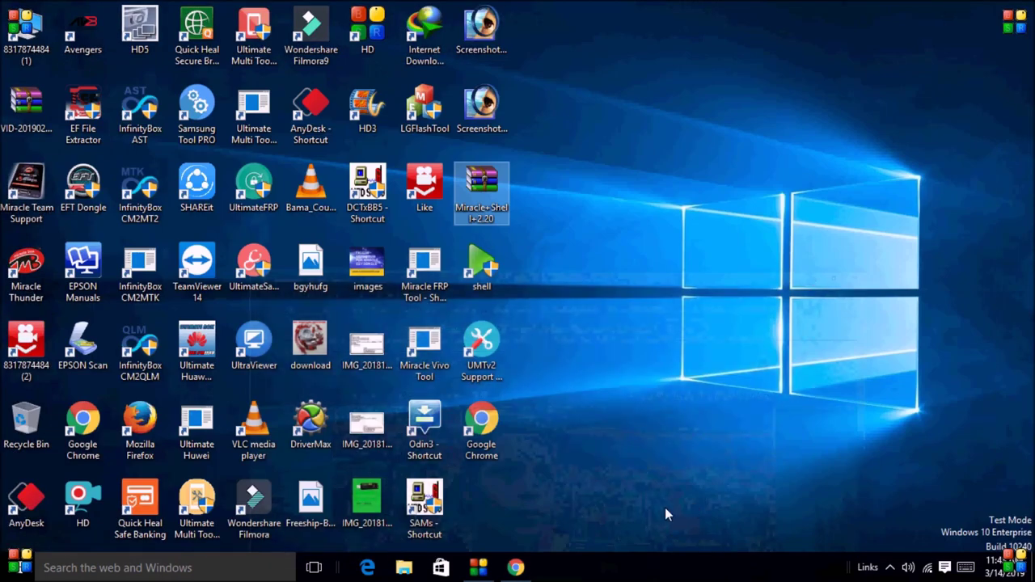
Step: Extract the Miracle+Shell+2.20 archive to its own folder and place that folder between the two Screenshot files on the desktop
right_click(478, 188)
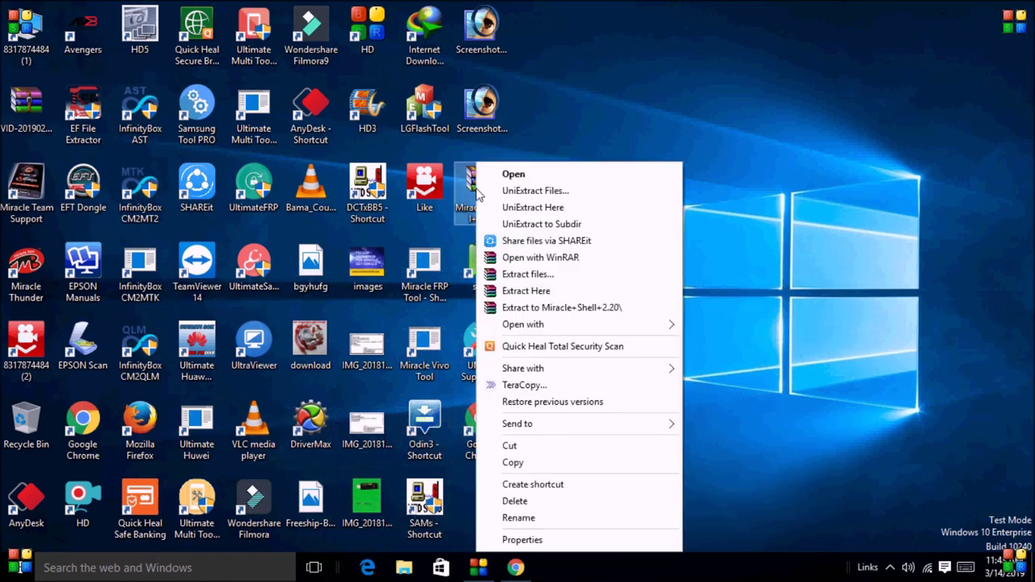
left_click(587, 308)
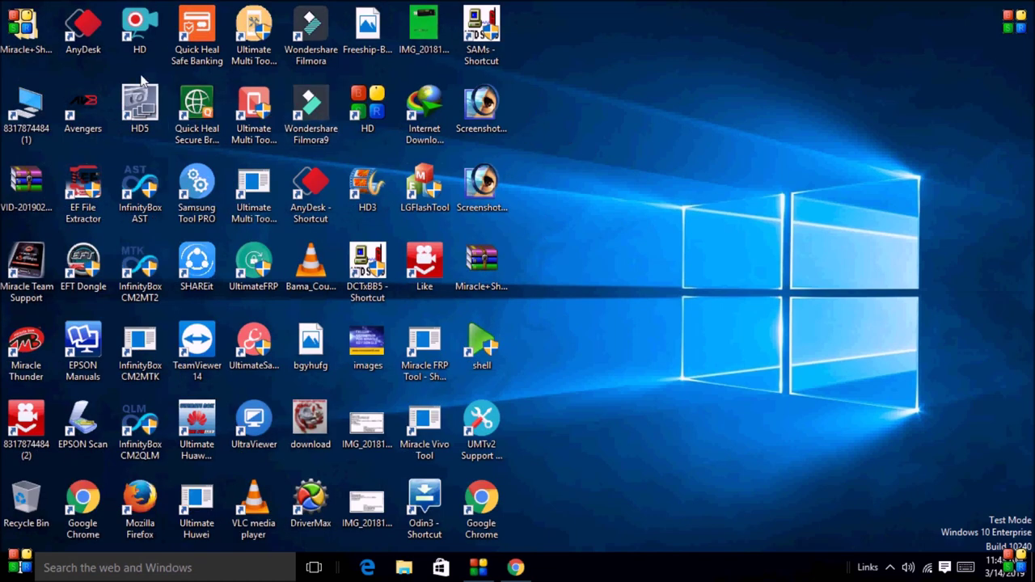
left_click_drag(24, 41, 685, 135)
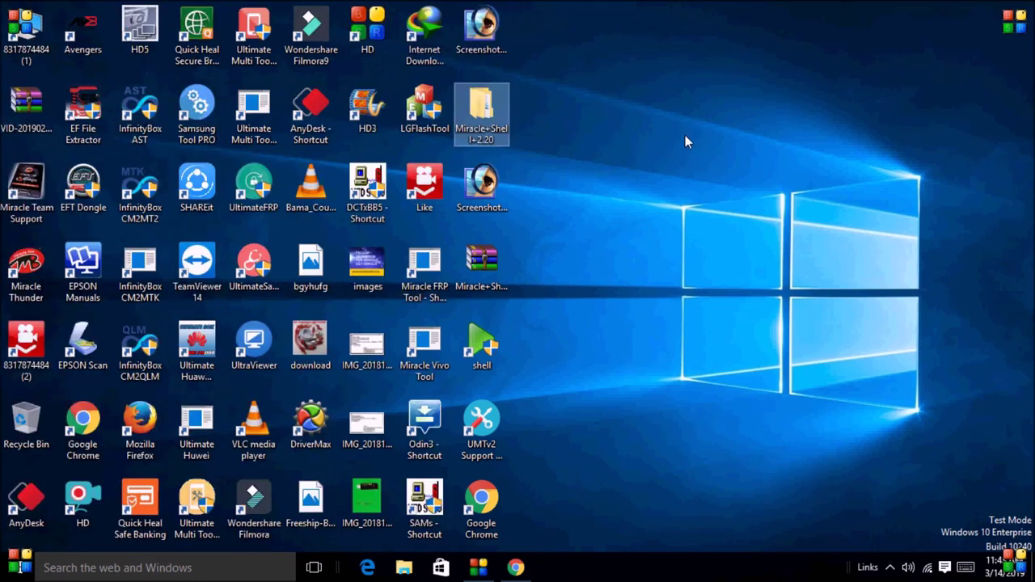
Step: Open the extracted Miracle+Shell+2.20 folder and its Miracle Shell 2.20 subfolder
right_click(486, 111)
left_click(518, 121)
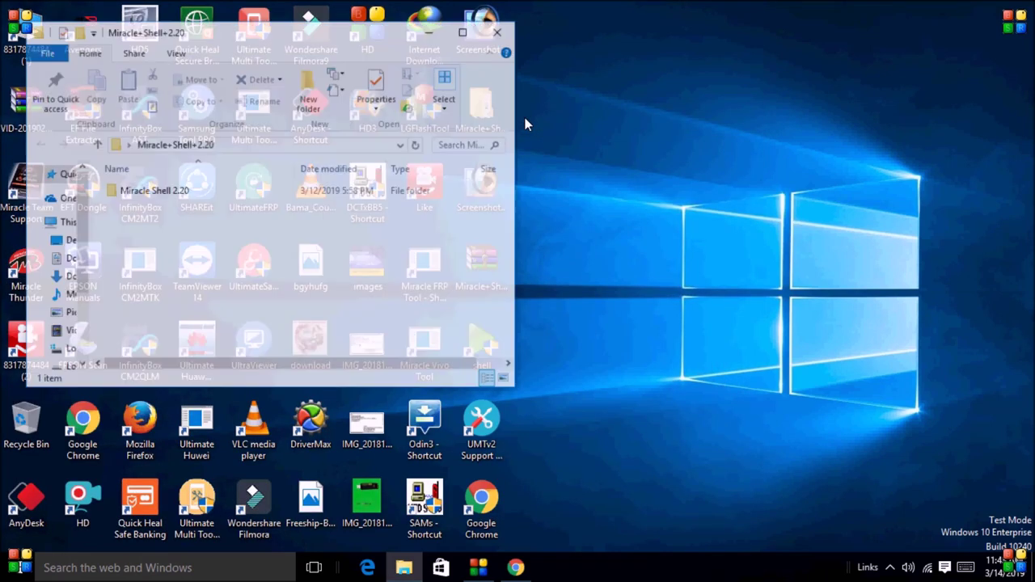
left_click(148, 200)
right_click(148, 199)
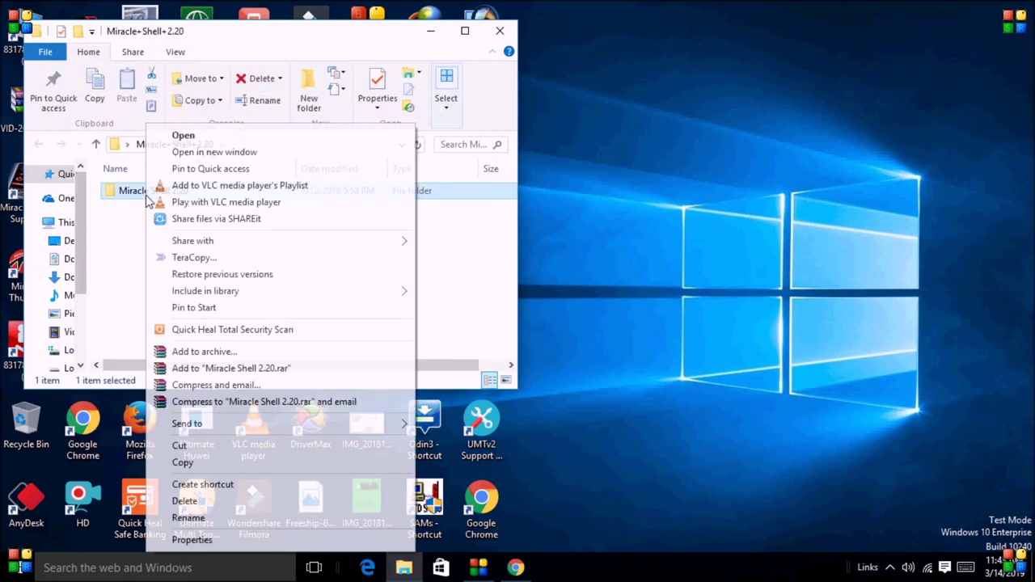
left_click(203, 139)
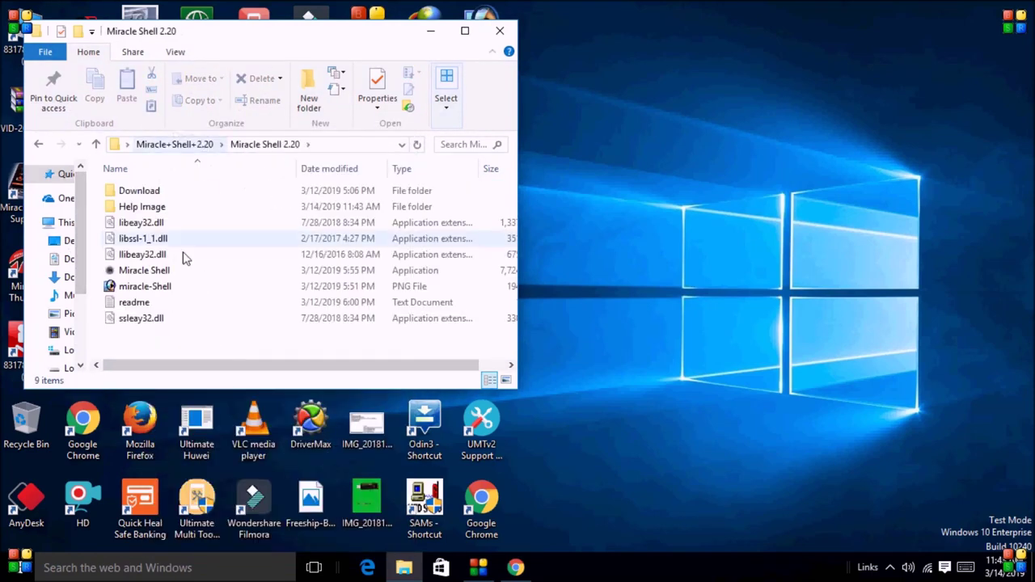
Step: Launch the Miracle Shell application from the Miracle Shell 2.20 folder
left_click(137, 271)
right_click(158, 275)
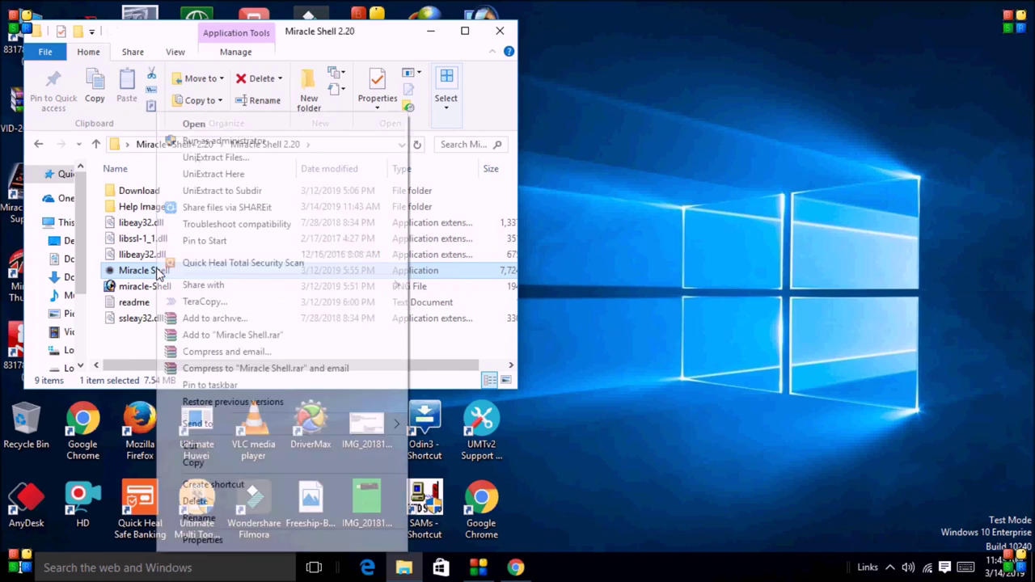
left_click(204, 130)
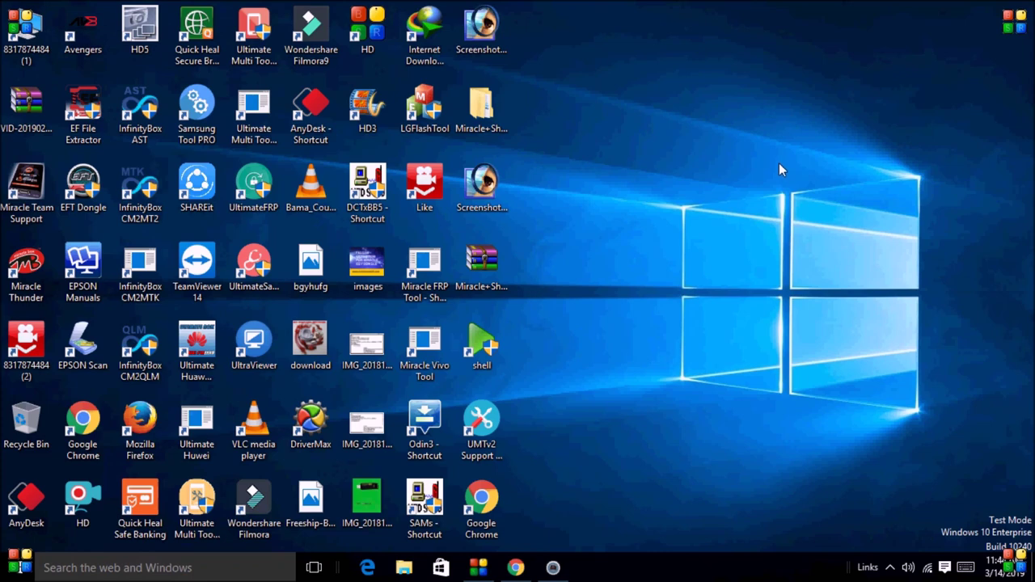
Step: Refresh the desktop and move the Dongle Manager window away from the desktop shortcuts
right_click(769, 167)
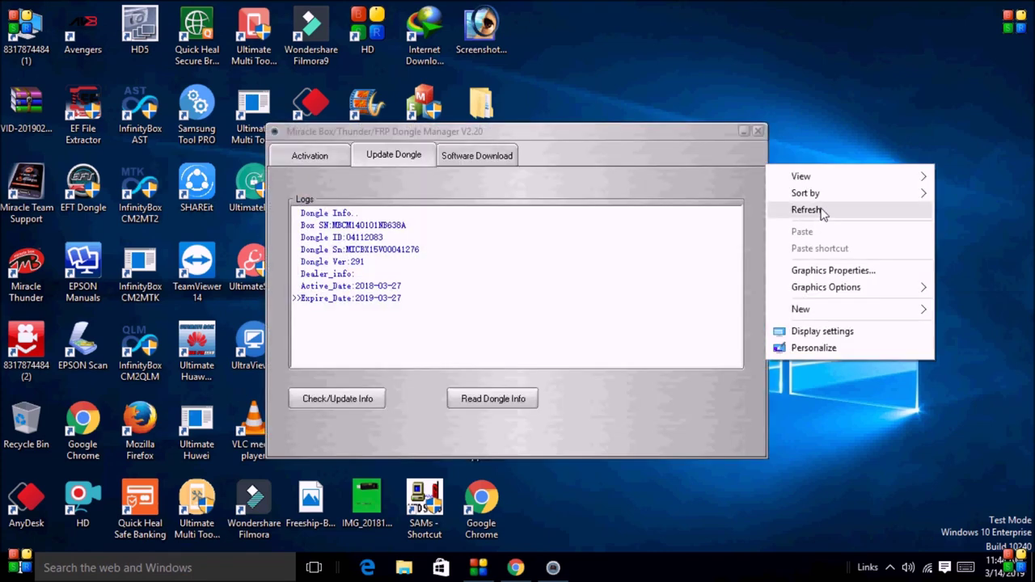
left_click(809, 210)
left_click_drag(626, 134, 752, 117)
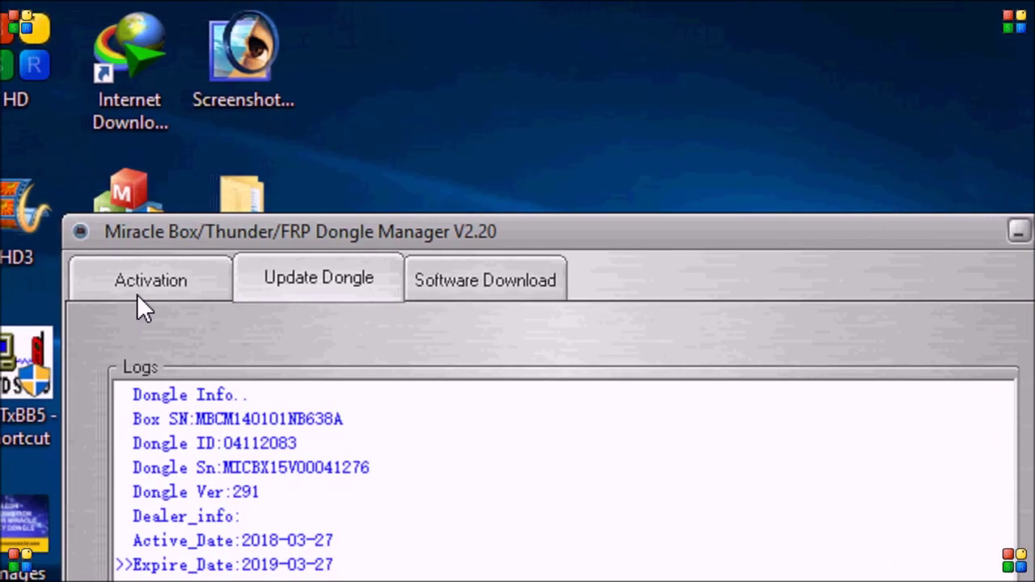
left_click(502, 283)
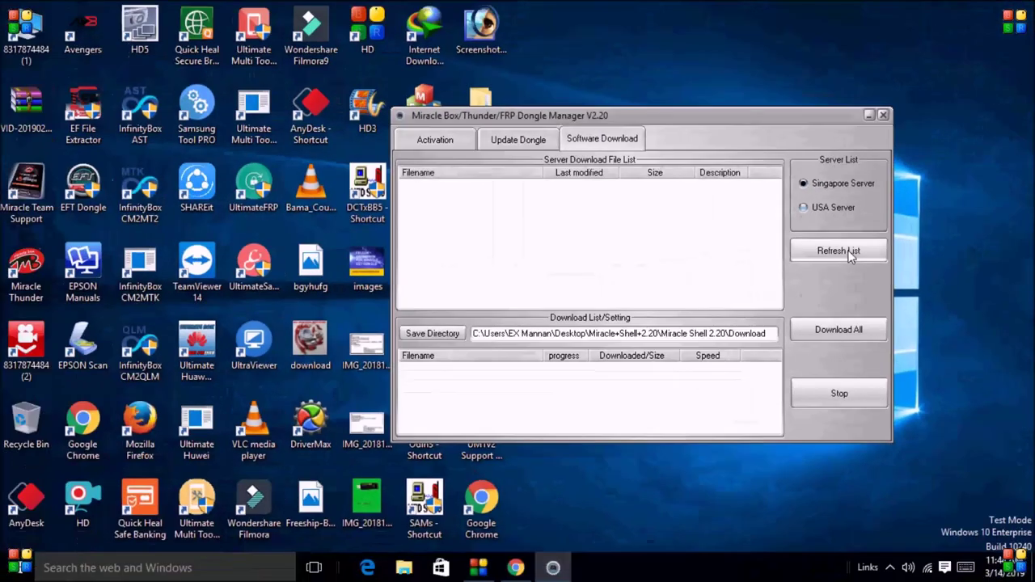
left_click(848, 252)
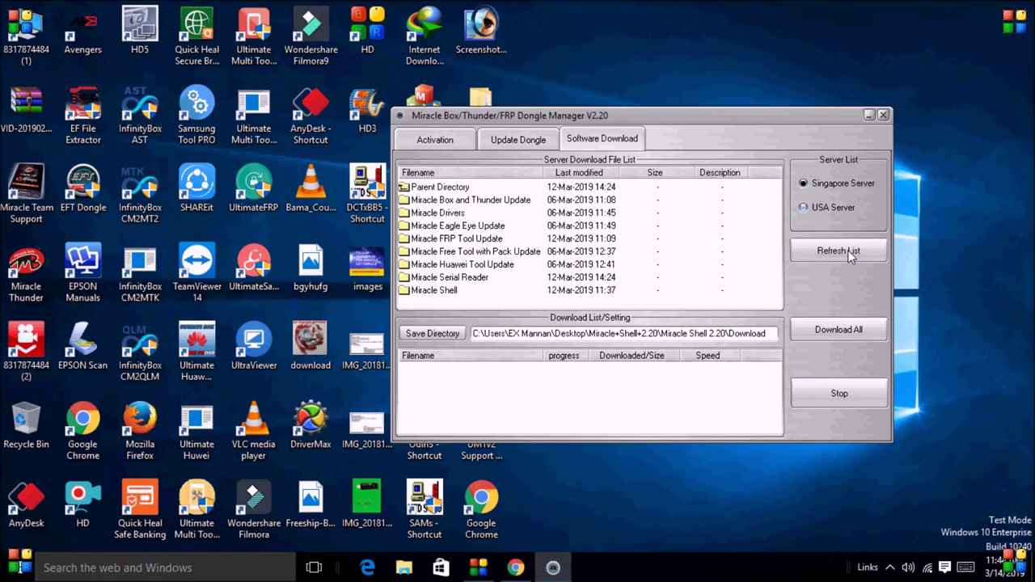
left_click(526, 494)
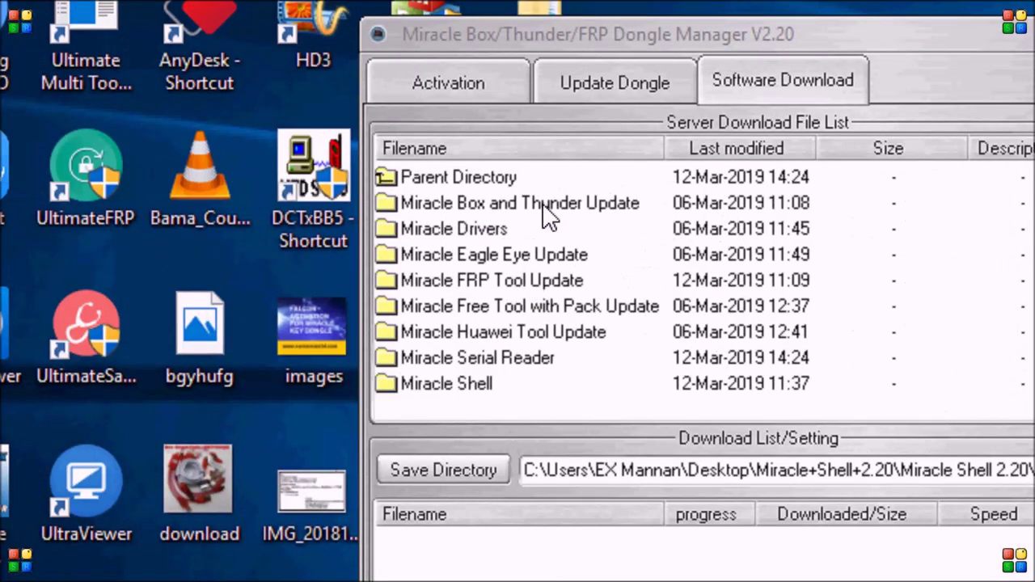
left_click(531, 277)
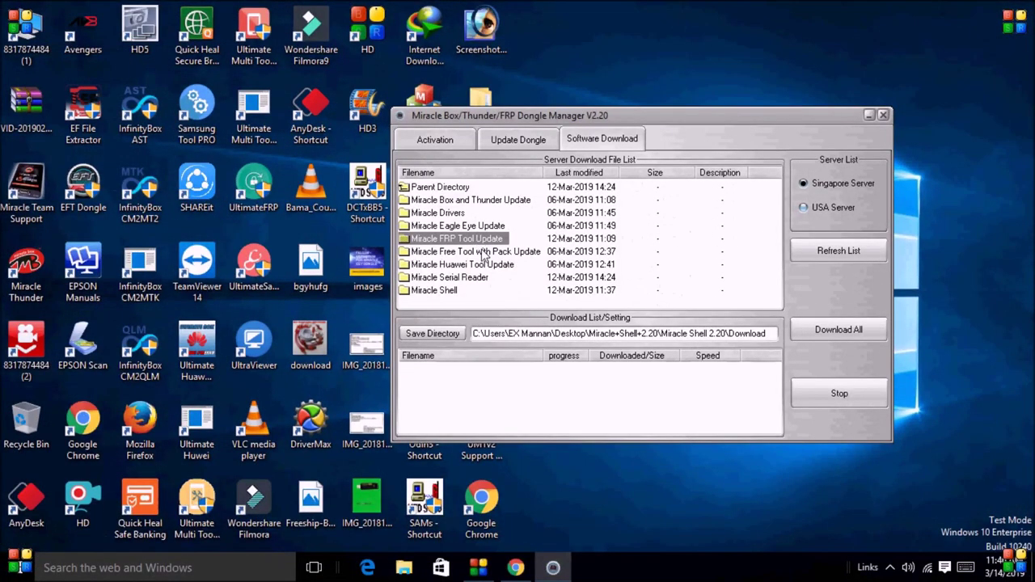
Step: Open the Miracle FRP Tool Update folder on the server and start downloading Setup_Miracle_FRP_Tool_1.37.exe
double_click(479, 239)
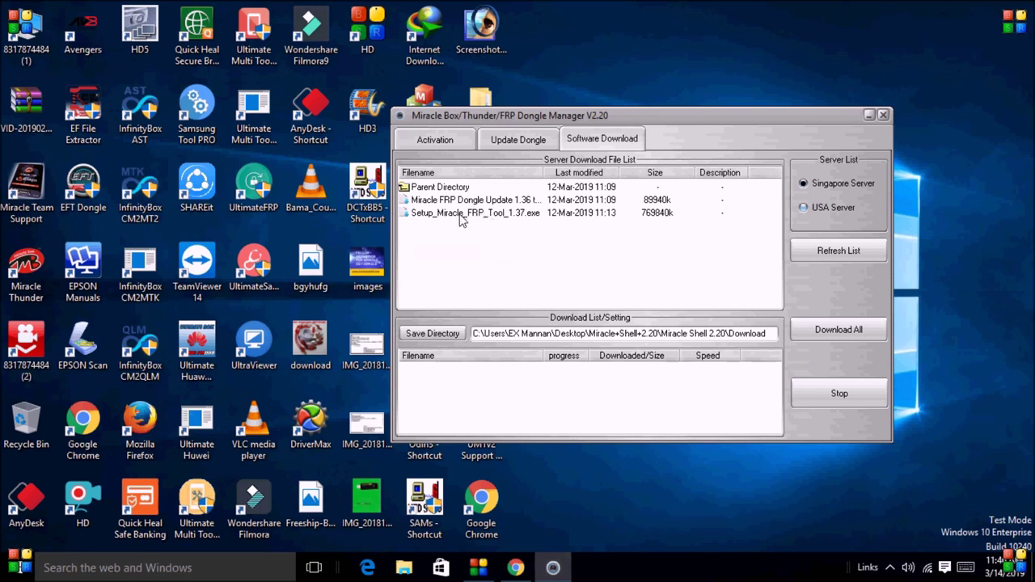
left_click(465, 215)
left_click(548, 224)
left_click(540, 218)
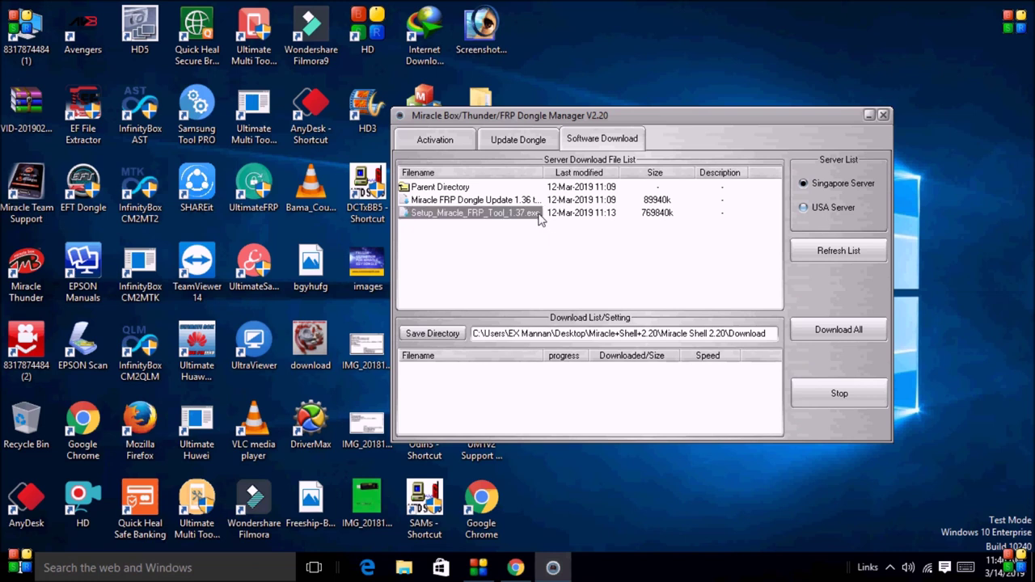
double_click(539, 215)
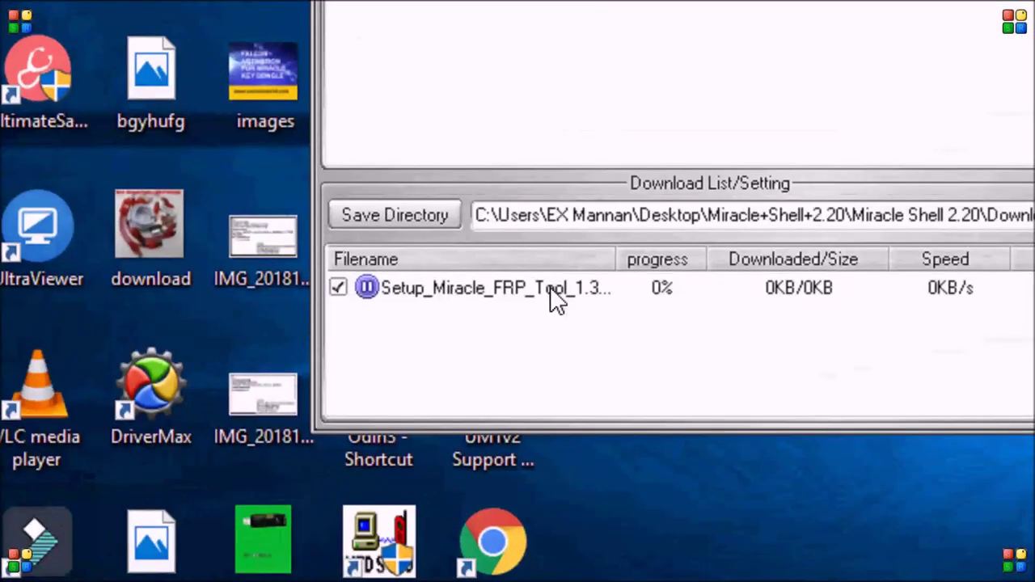
left_click(509, 368)
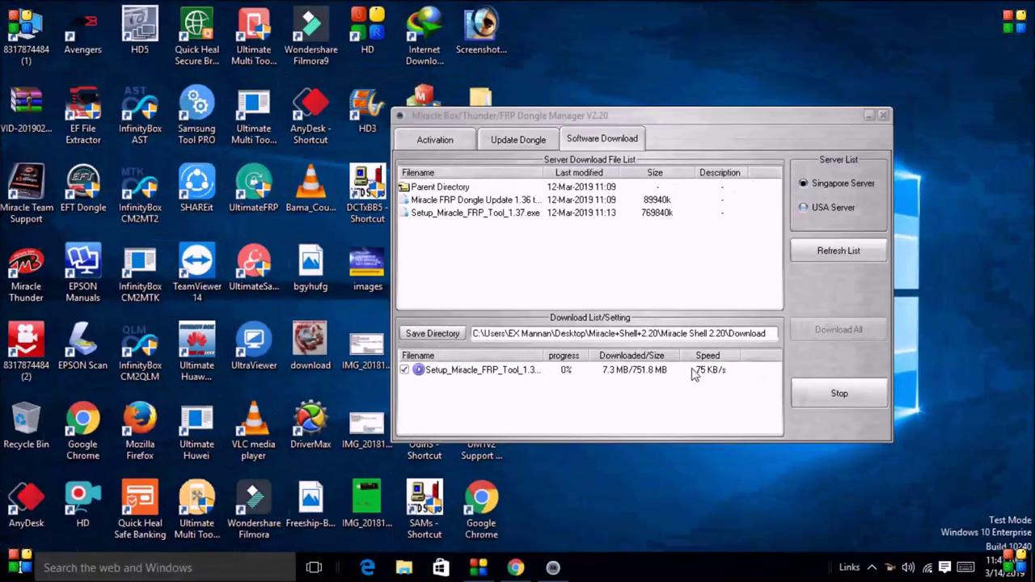
left_click(707, 376)
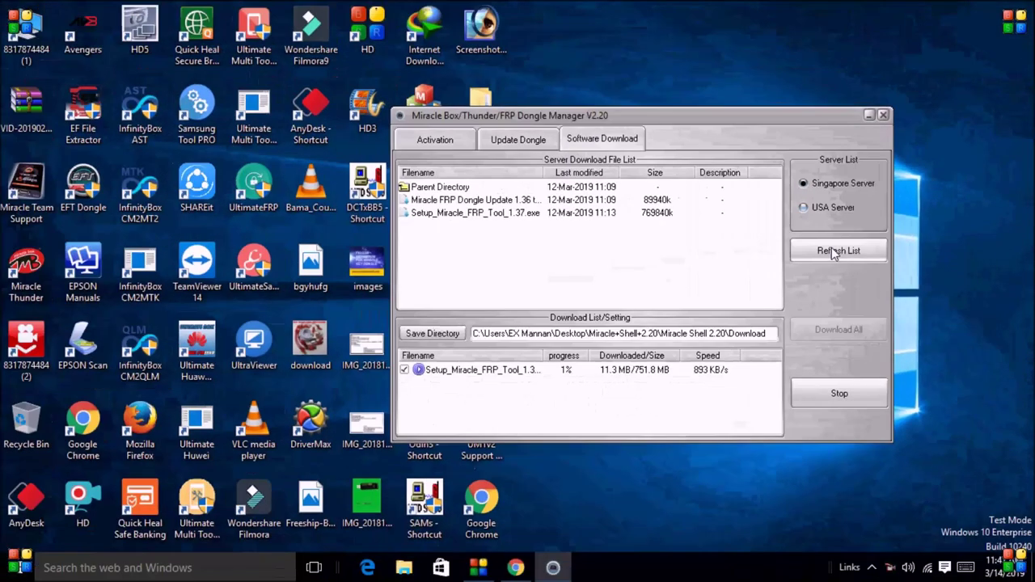
Step: Reload the server file list and look through the setup files in the Miracle Box and Thunder Update folder
left_click(834, 252)
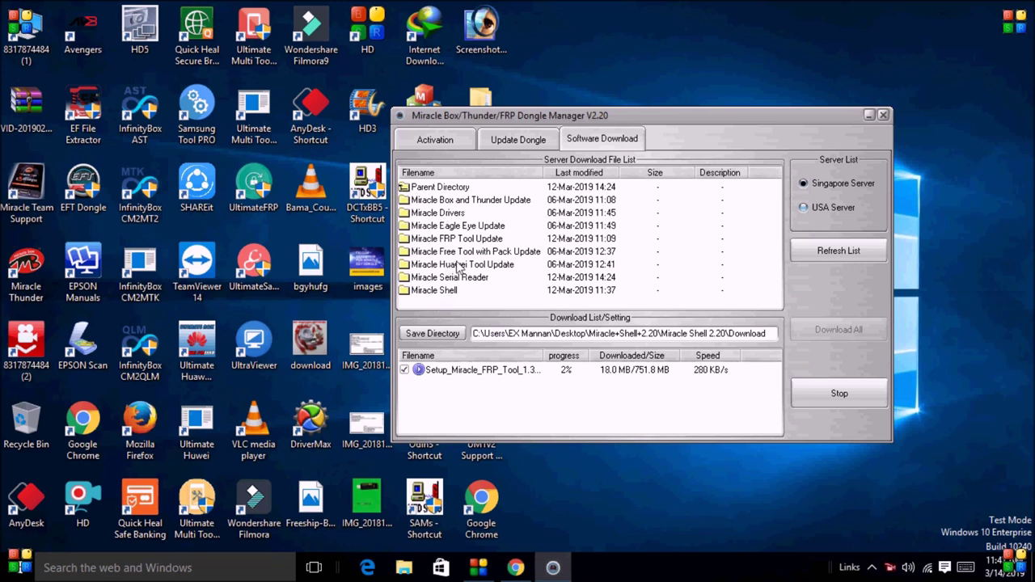
left_click(490, 202)
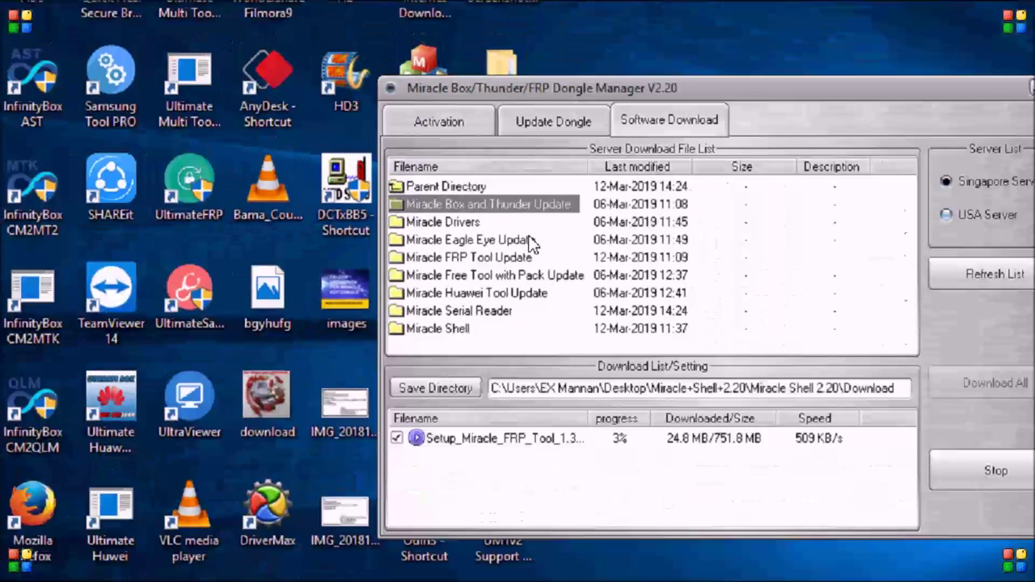
double_click(487, 204)
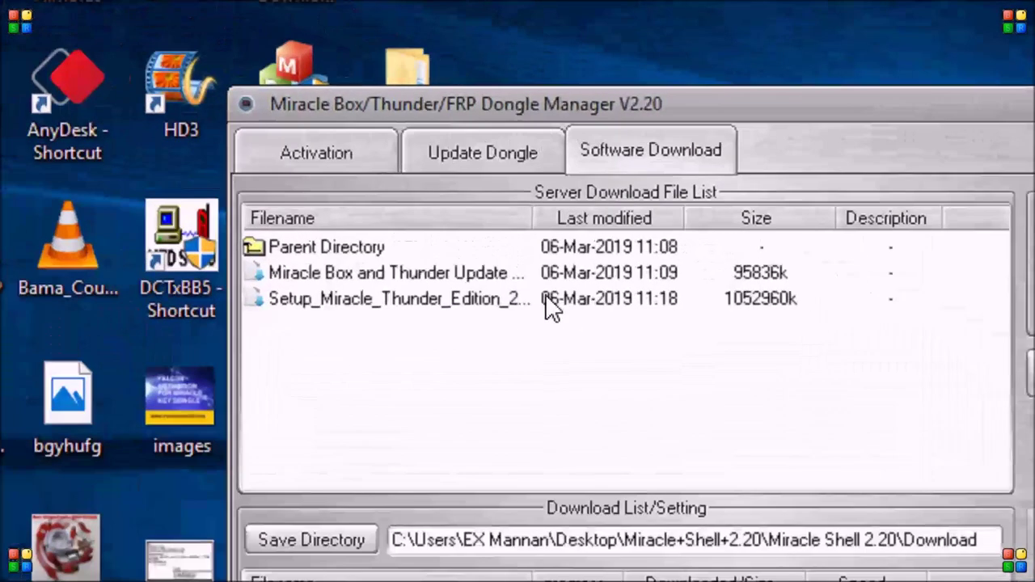
left_click(495, 300)
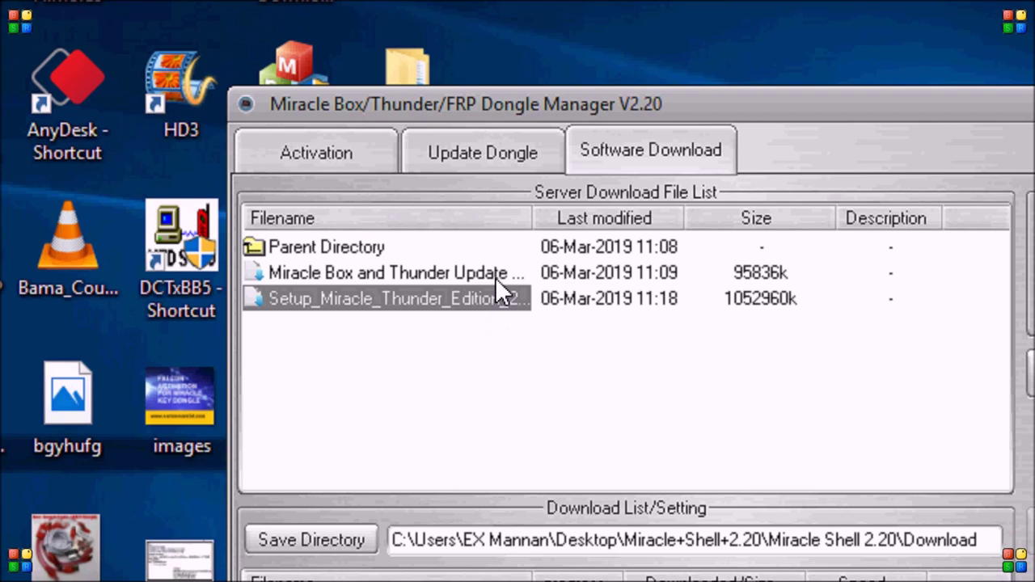
left_click(495, 277)
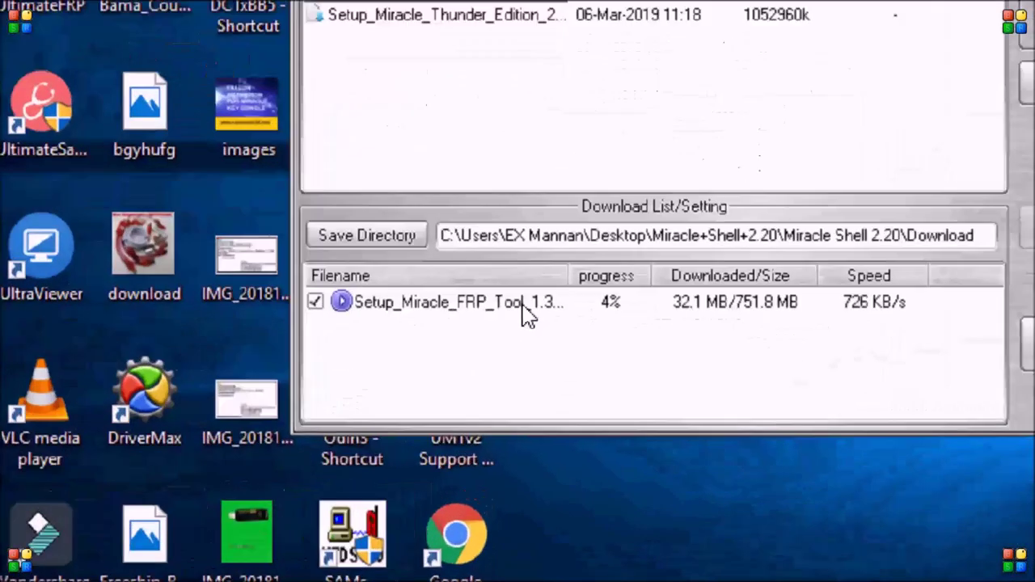
left_click(522, 374)
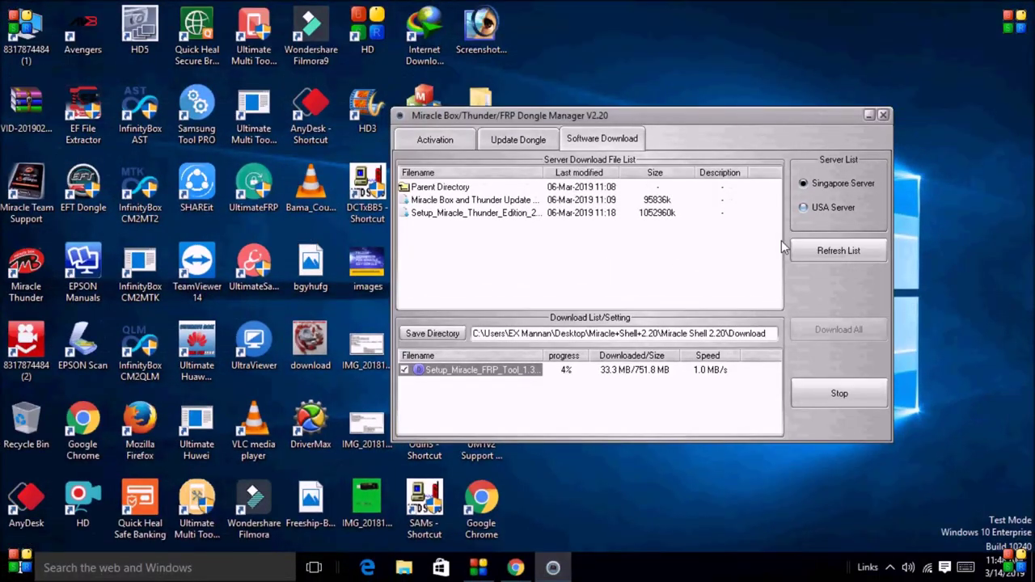
Step: Reload the server file list, open the Miracle Drivers folder and add Setup Miracle Mobile Drivers 1.00.exe to the download list
left_click(819, 251)
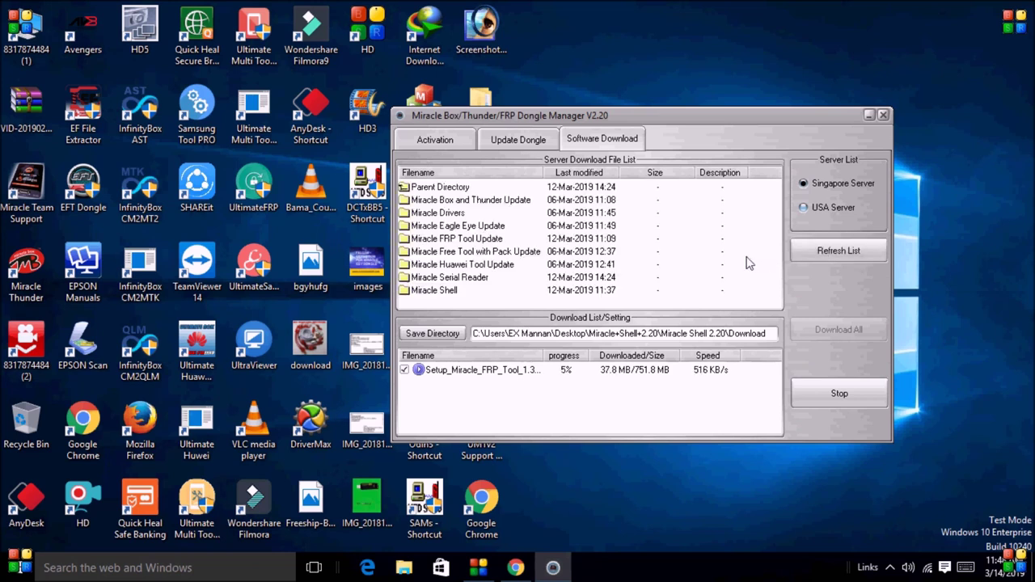
left_click(442, 213)
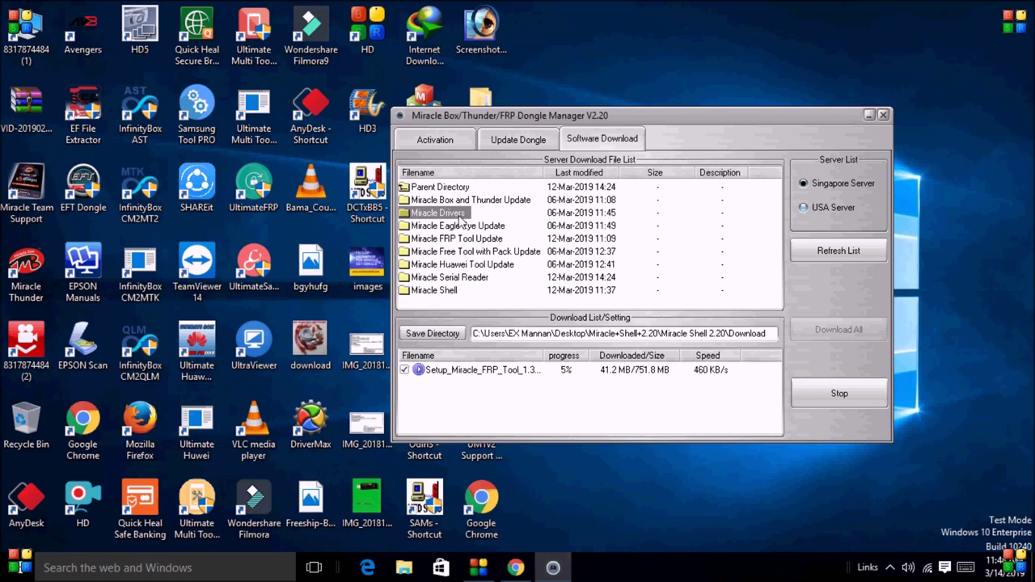
double_click(460, 213)
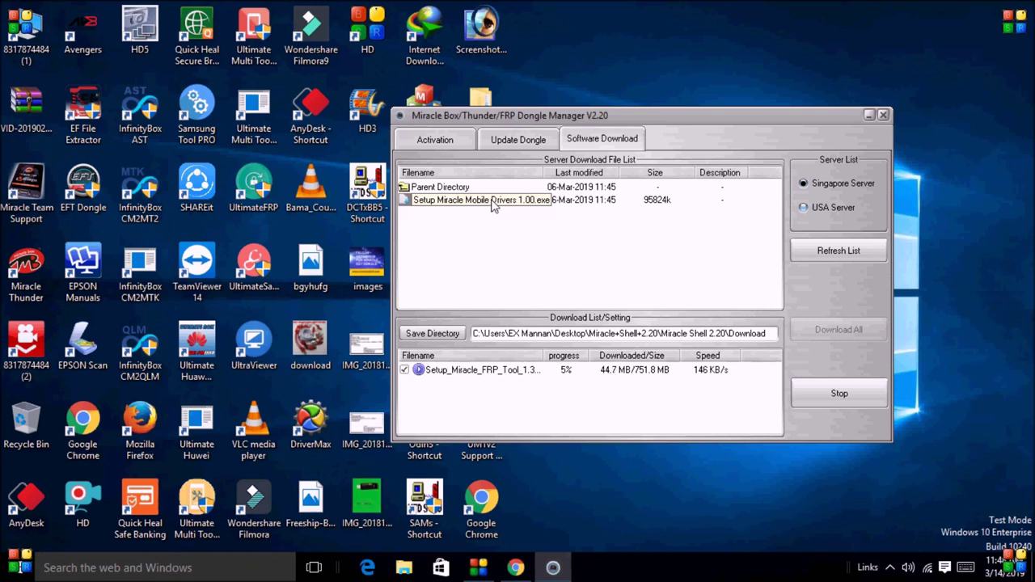
double_click(493, 202)
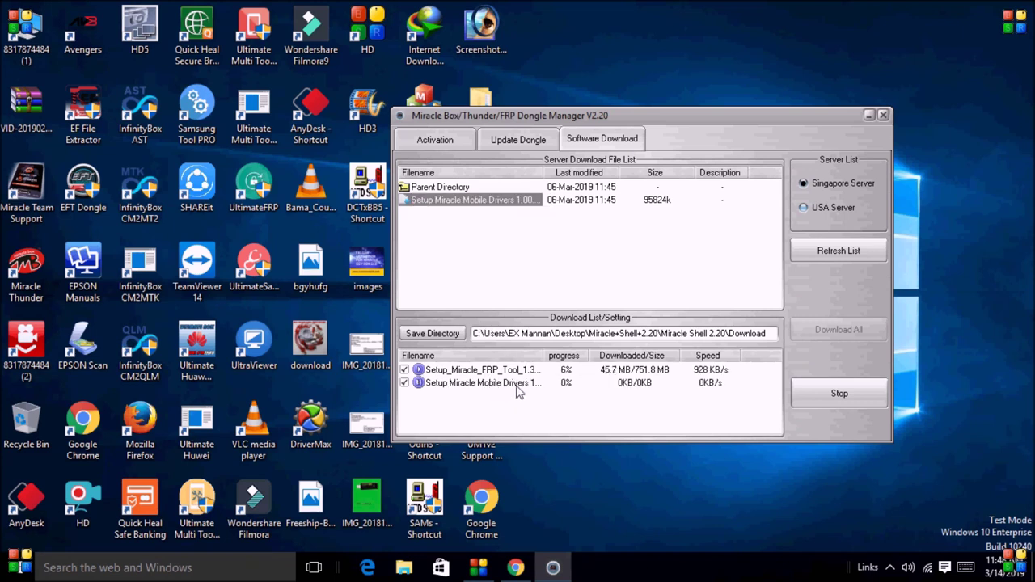
left_click(517, 385)
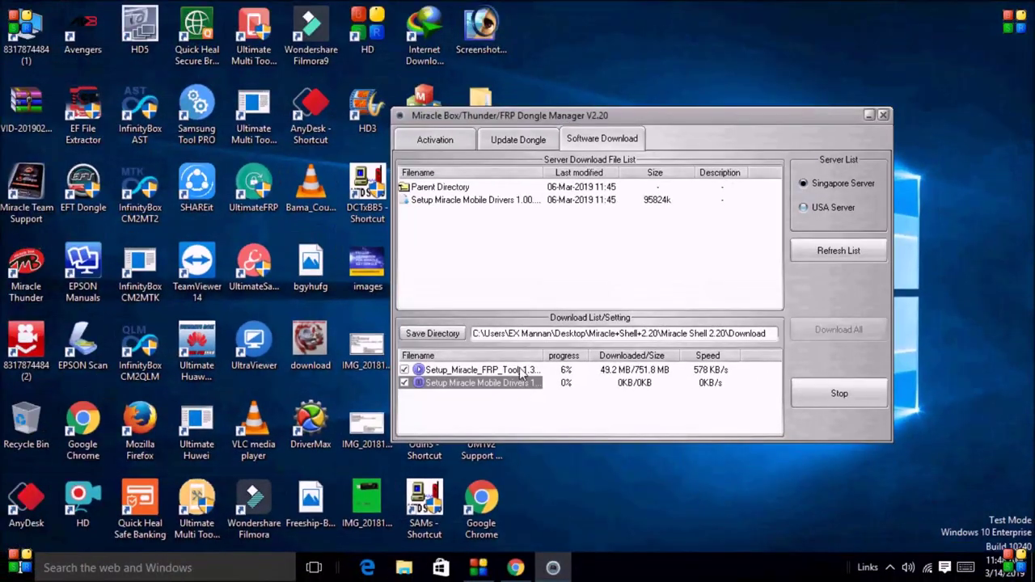
Step: Open the directory holding the FRP Tool download to check the file, and close the folder window
left_click(527, 260)
right_click(522, 370)
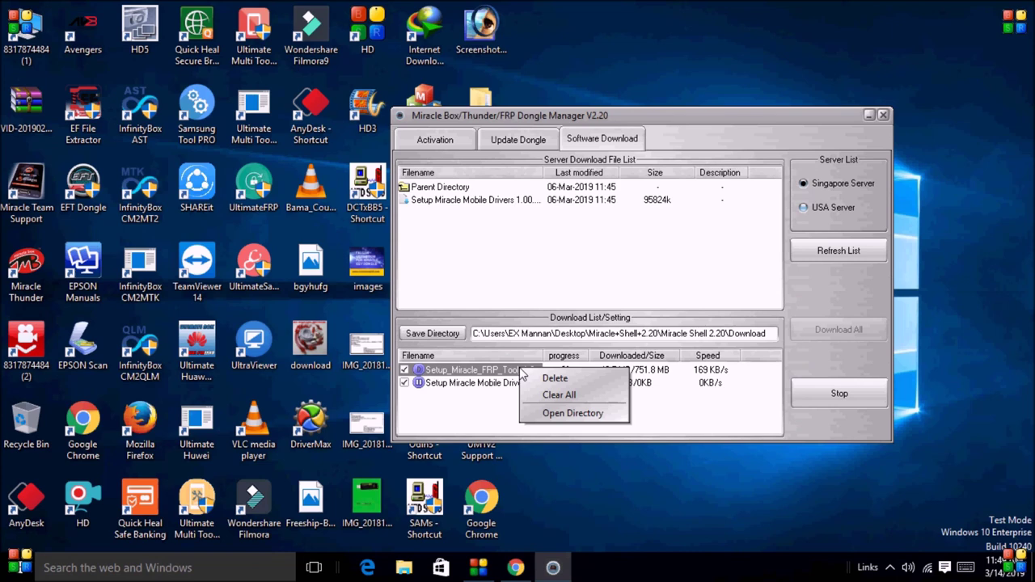
left_click(574, 414)
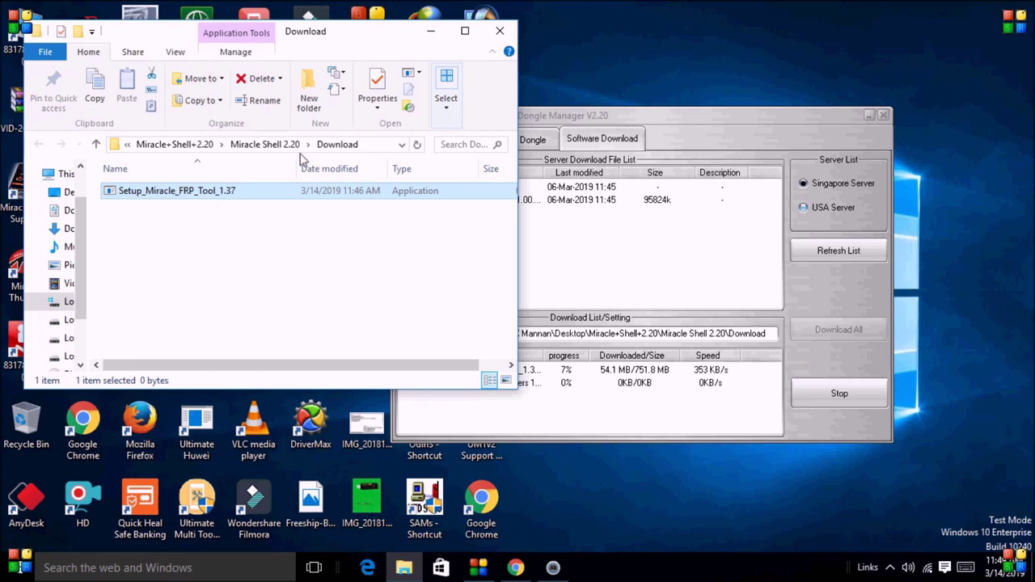
left_click(501, 29)
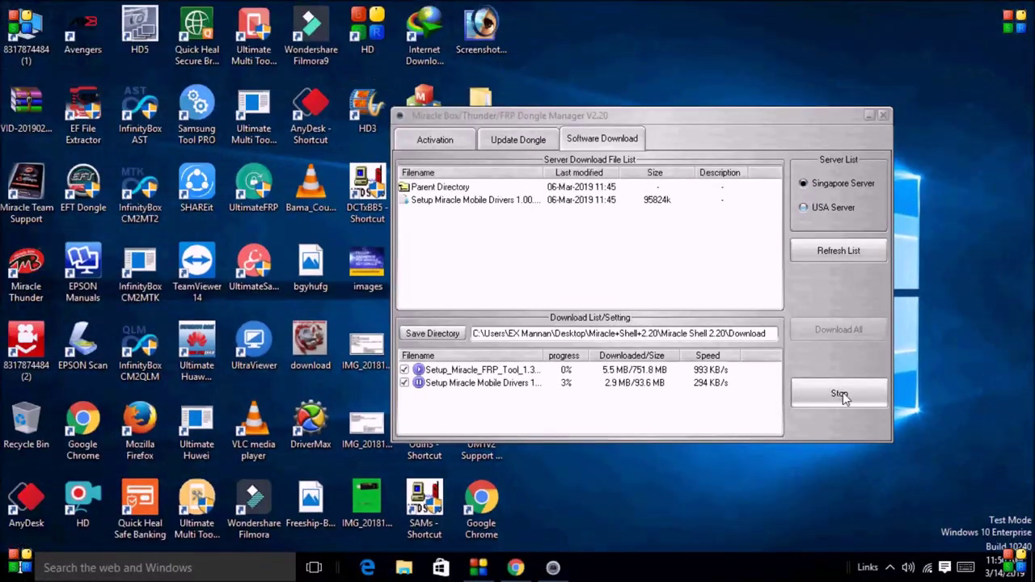
Step: Stop the running downloads and resume only the Setup Miracle Mobile Drivers download
left_click(843, 394)
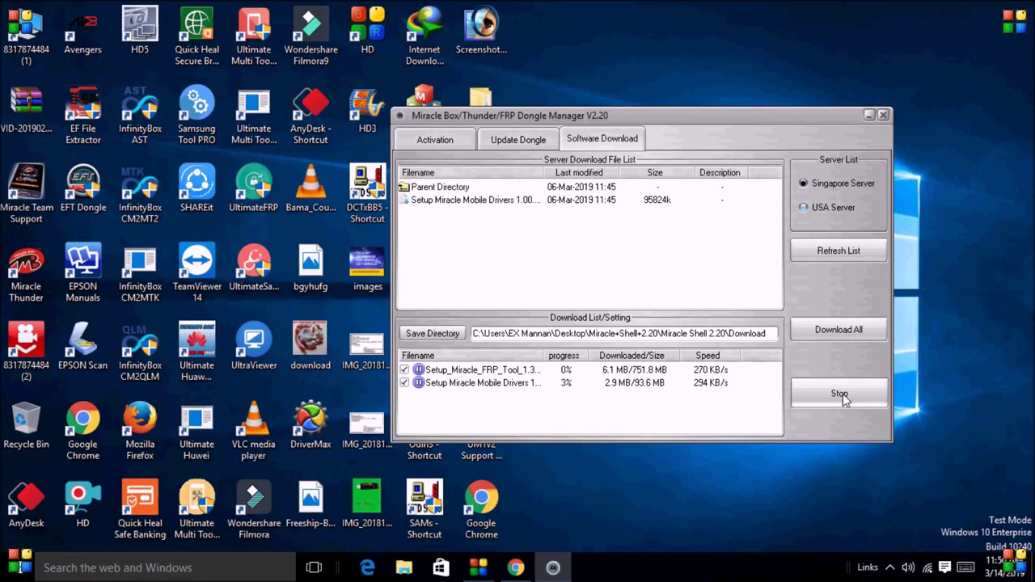
left_click(511, 388)
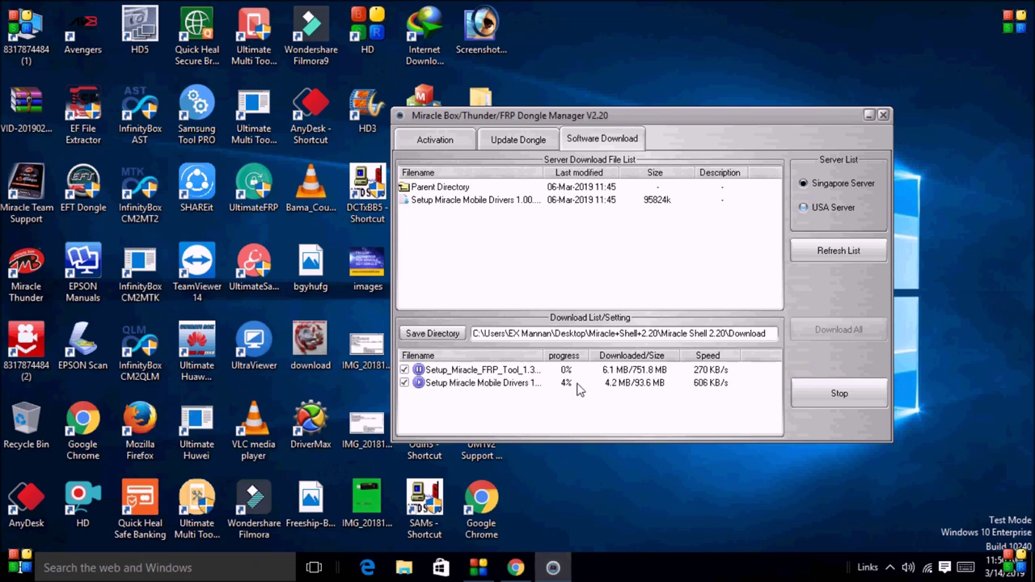
left_click(360, 572)
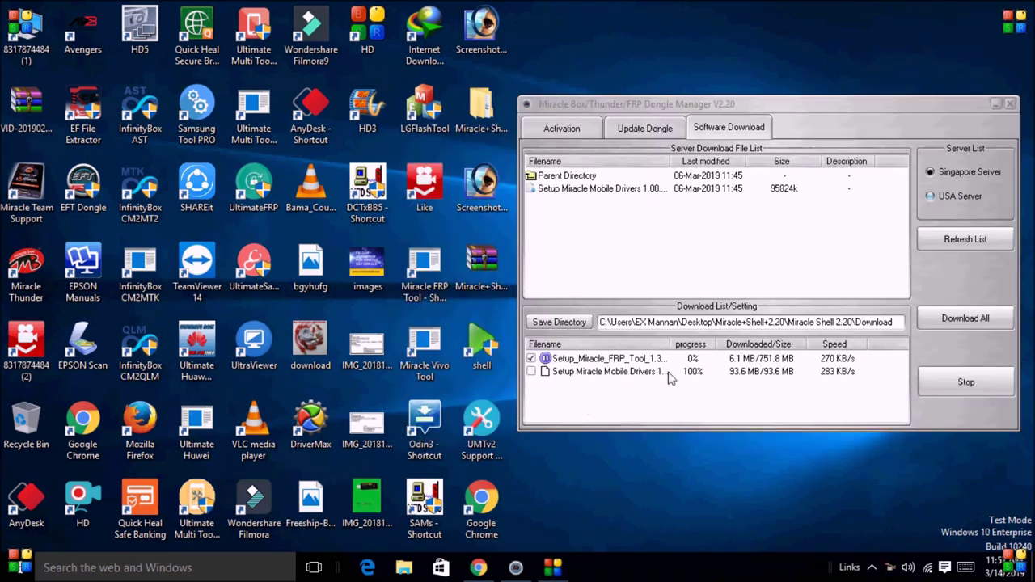
Step: Open the directory of the downloaded Mobile Drivers file and launch the Setup Miracle Mobile Drivers 1.00 installer
left_click(668, 375)
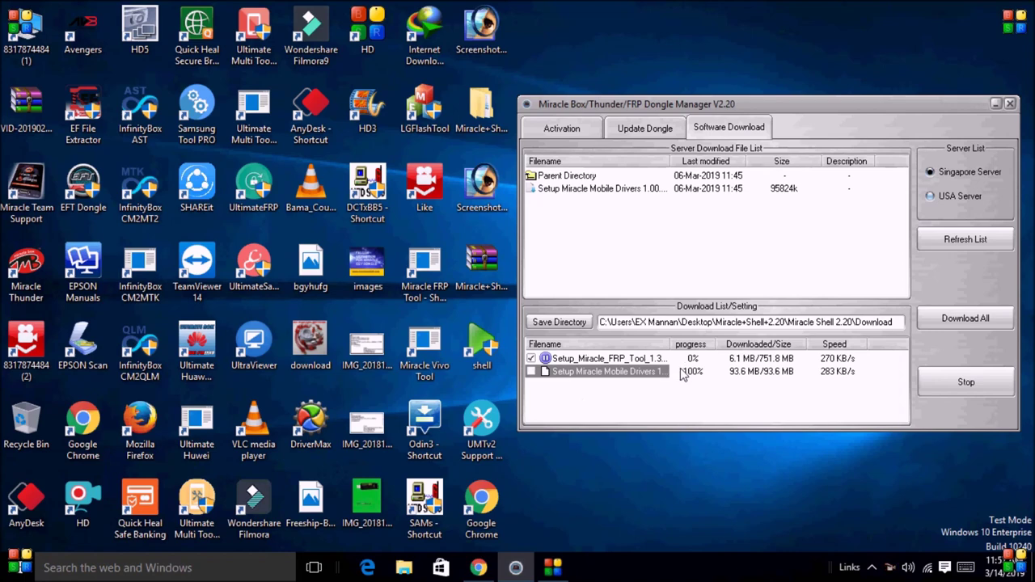
right_click(646, 377)
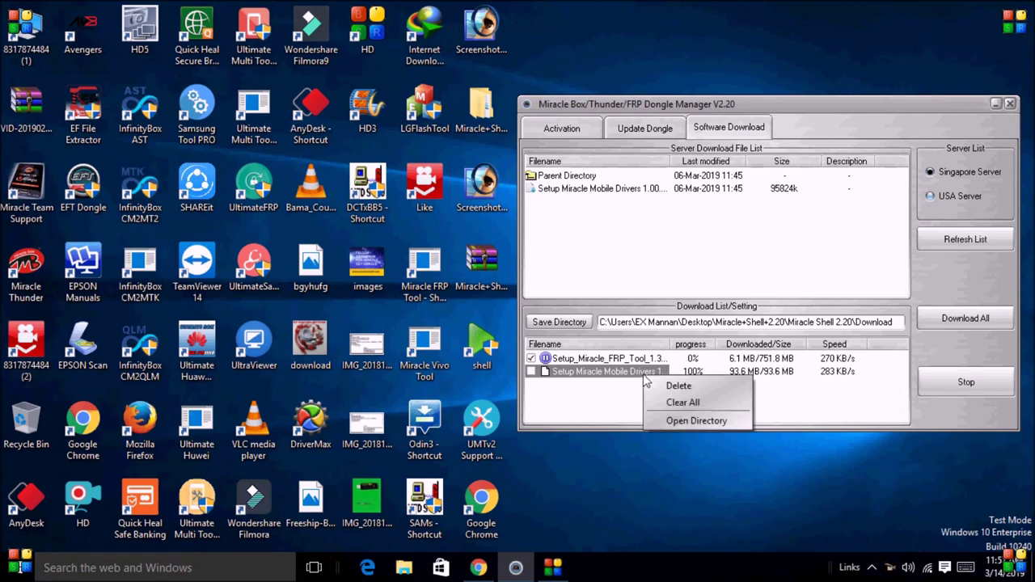
left_click(734, 419)
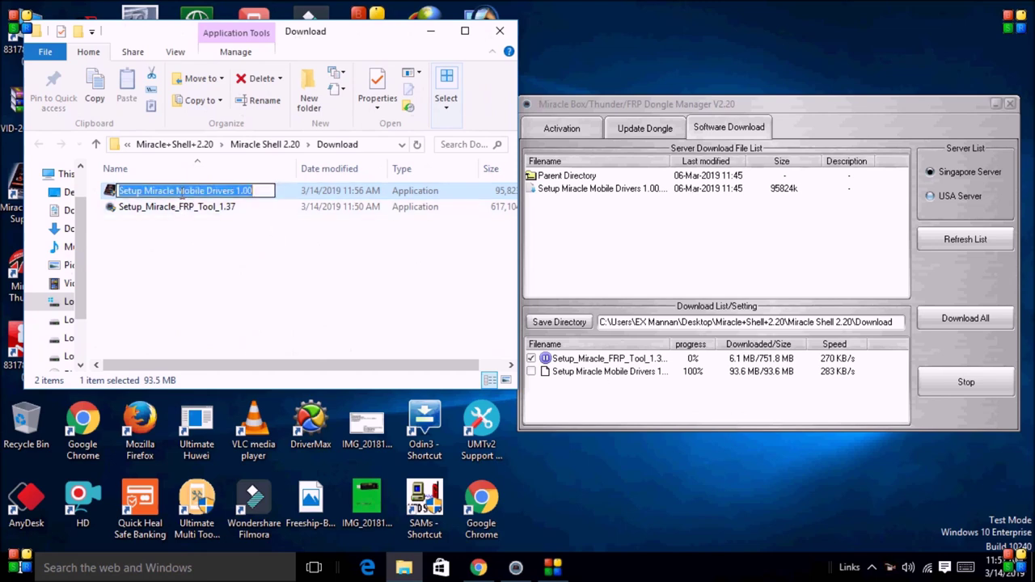
left_click(186, 278)
left_click(214, 198)
right_click(271, 192)
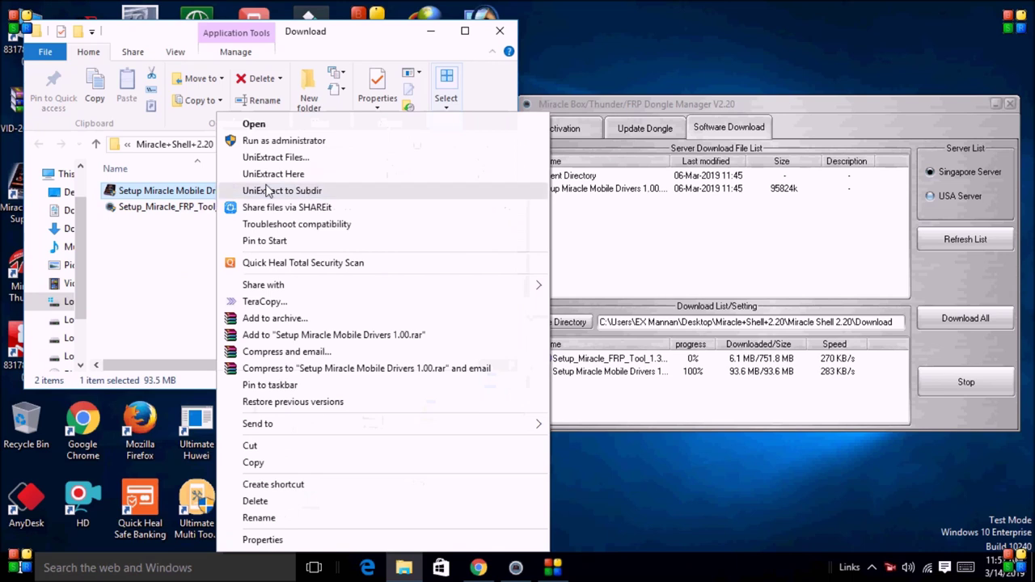
left_click(272, 120)
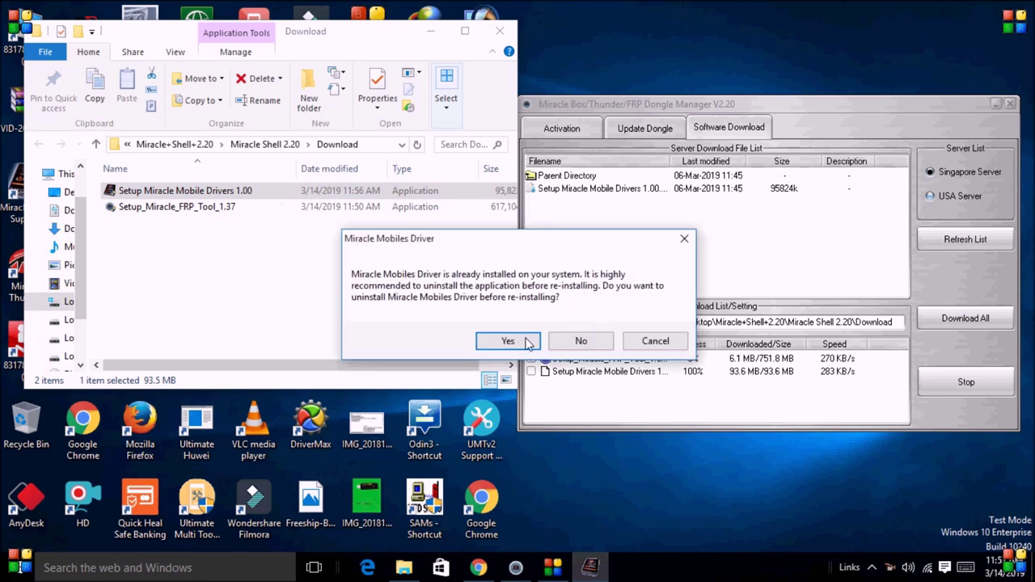
Step: Uninstall the existing Miracle Mobiles Driver and agree to continue with the new installation
left_click(517, 341)
left_click(577, 334)
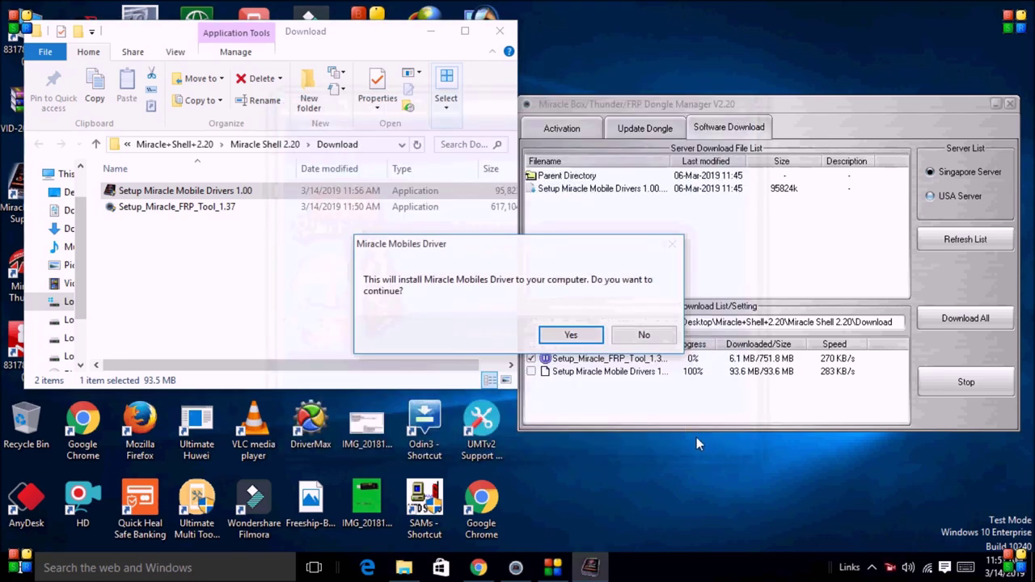
left_click(570, 333)
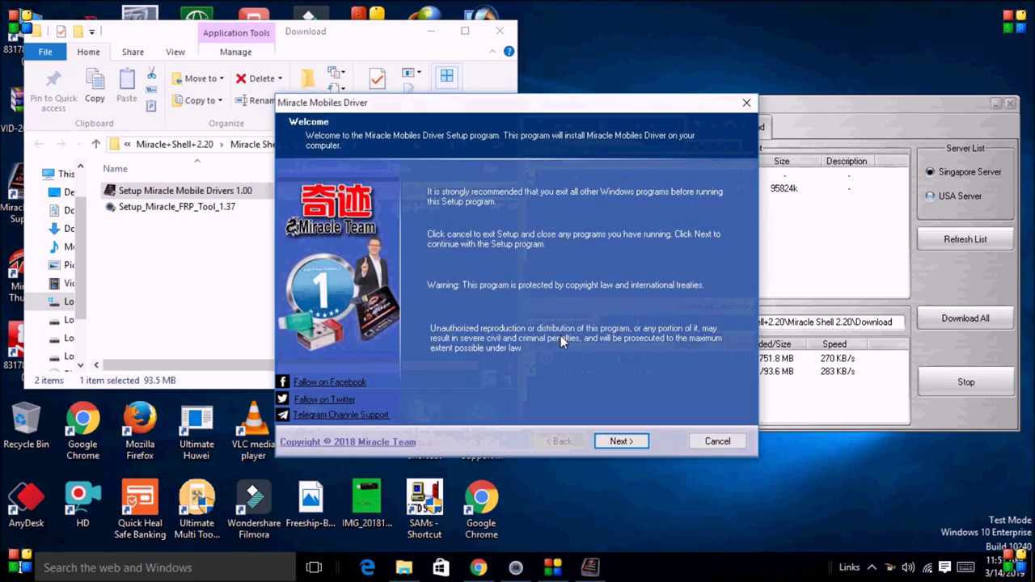
Step: Accept the licence terms in the Miracle Mobiles Driver setup and start the installation
left_click(631, 442)
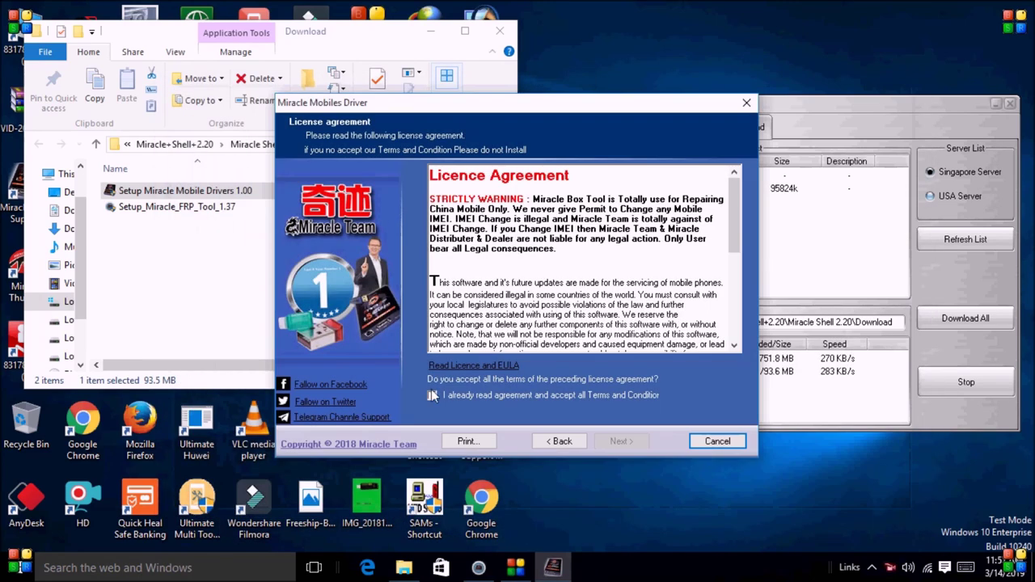
left_click(433, 396)
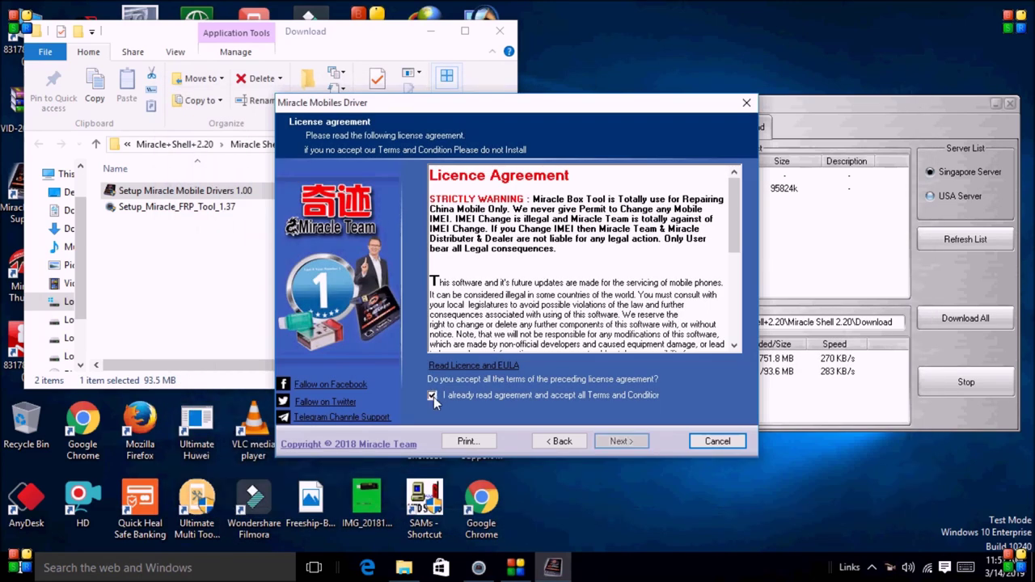
left_click(619, 442)
left_click(621, 441)
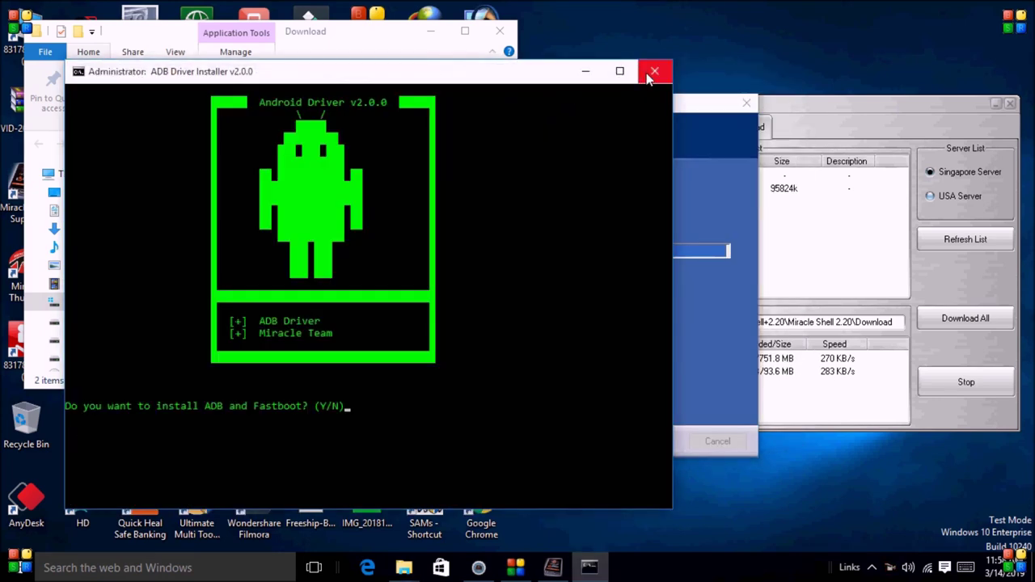
Step: Bring the driver installer to the front and close the Download and Miracle Team folder windows
left_click(686, 158)
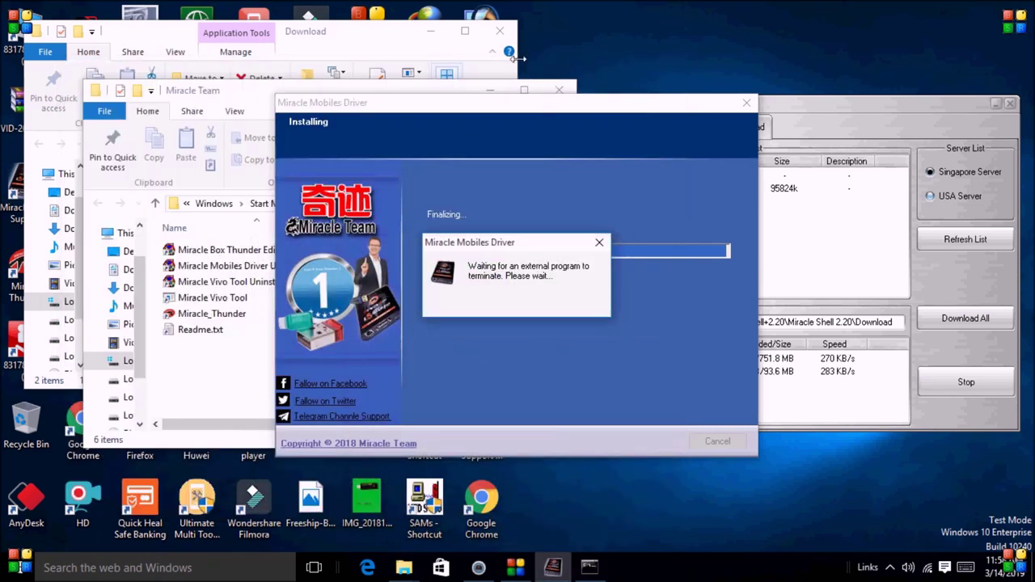
left_click(500, 30)
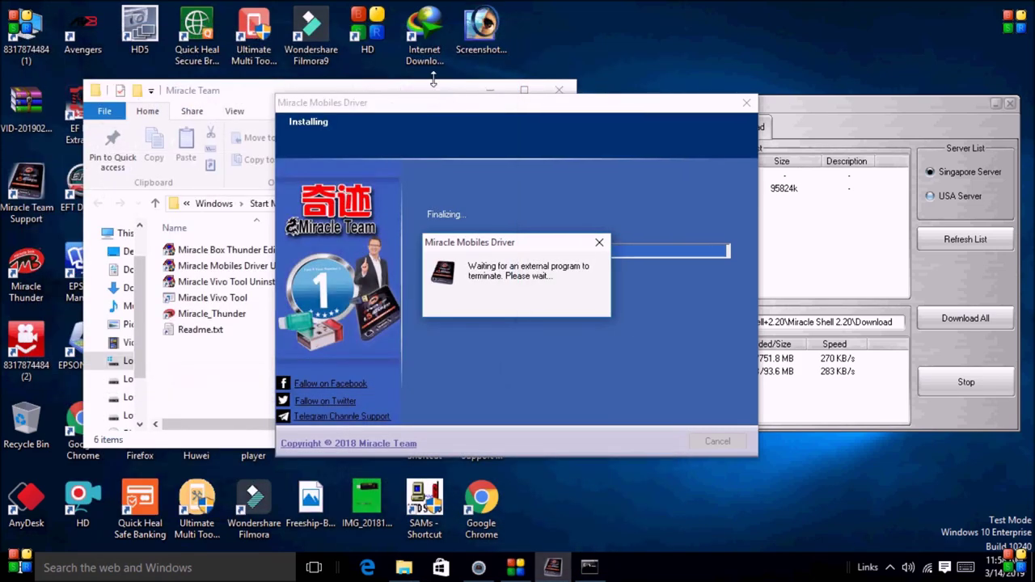
left_click(559, 90)
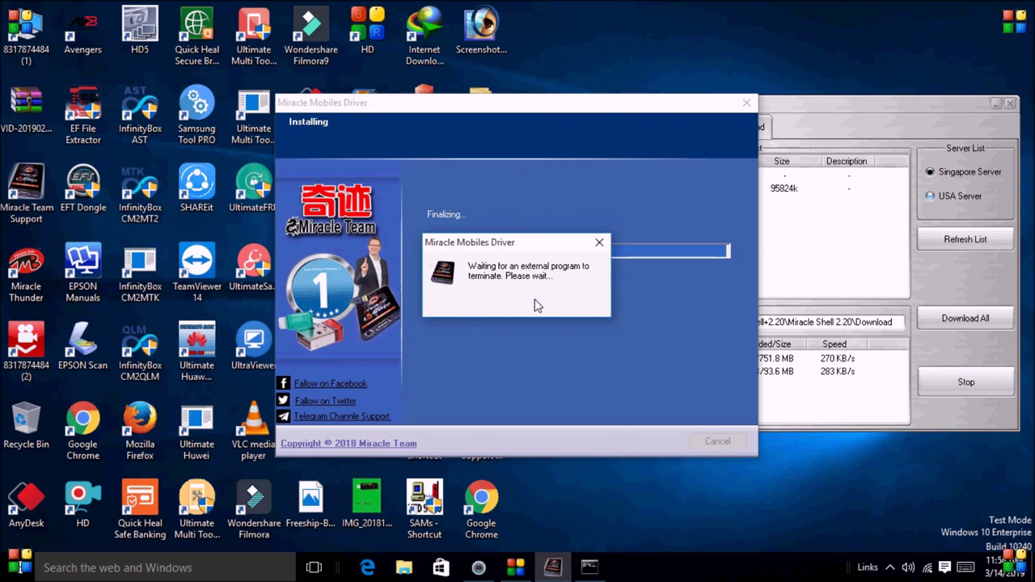
Step: Bring up the ADB Driver Installer, answer N to installing ADB and Fastboot, and answer Y to the following prompt
left_click(590, 568)
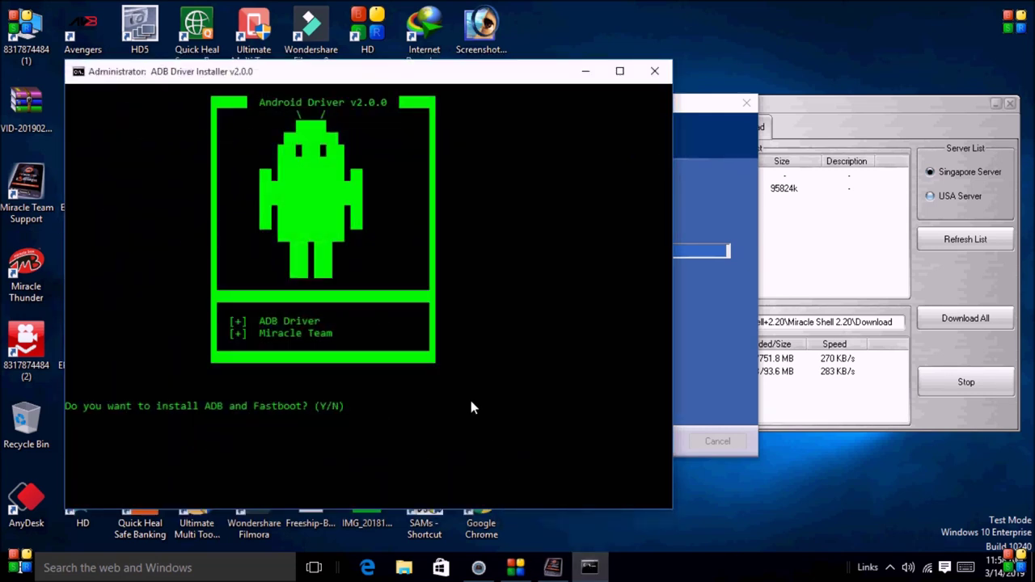
type("N")
key("Return")
type("Y")
key("Return")
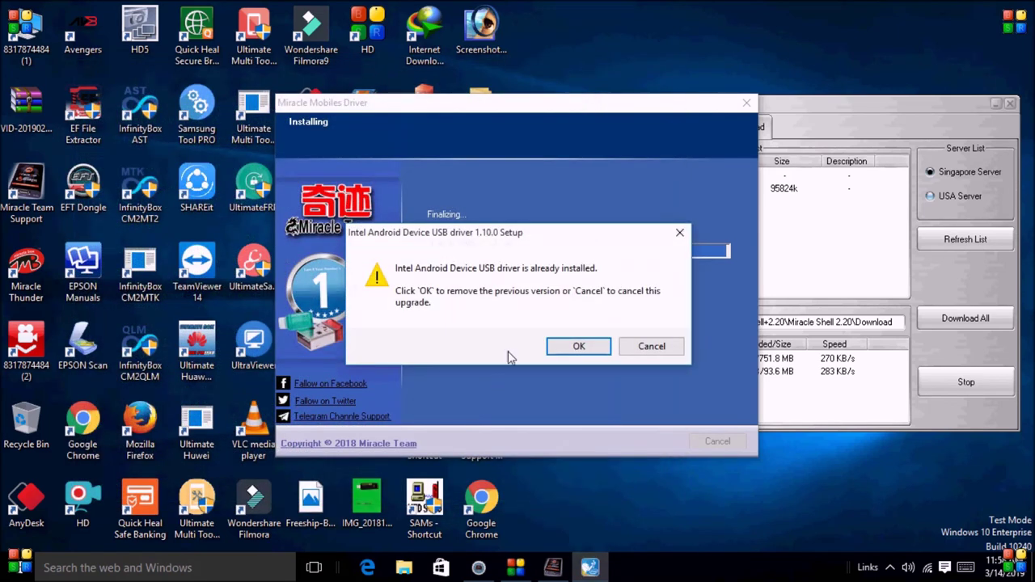
Step: Agree to remove the previous Intel Android Device USB driver and complete its uninstallation
left_click(580, 348)
left_click(581, 337)
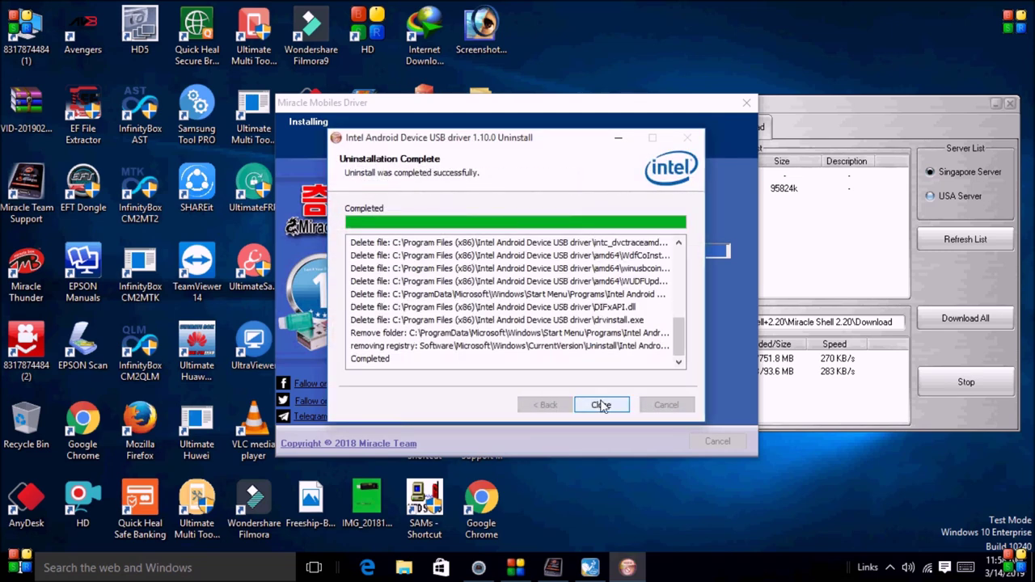
left_click(601, 404)
left_click(631, 337)
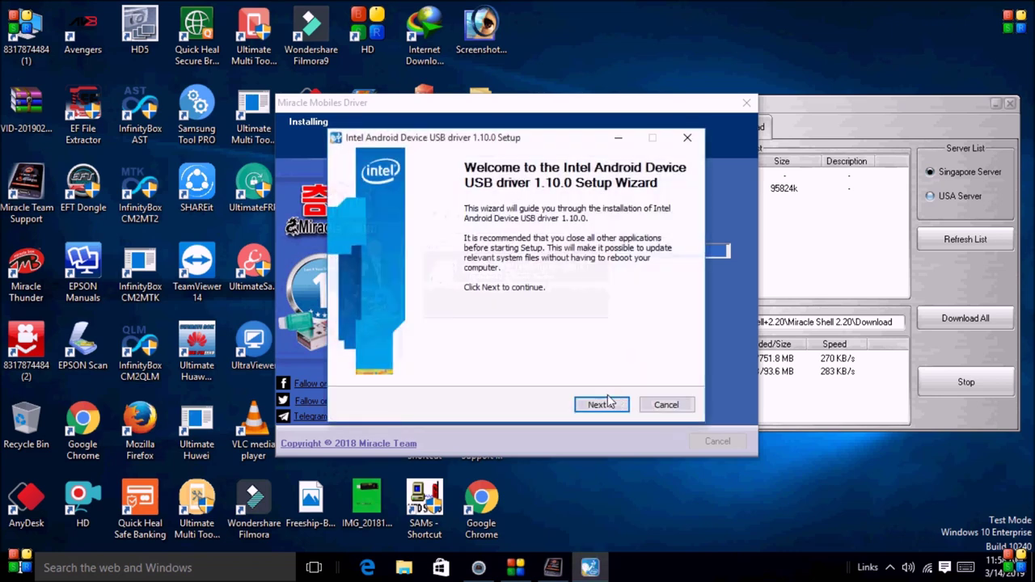
Step: Install Intel Android Device USB driver 1.10.0 in its default folder and finish the setup
left_click(605, 405)
left_click(600, 405)
left_click(599, 405)
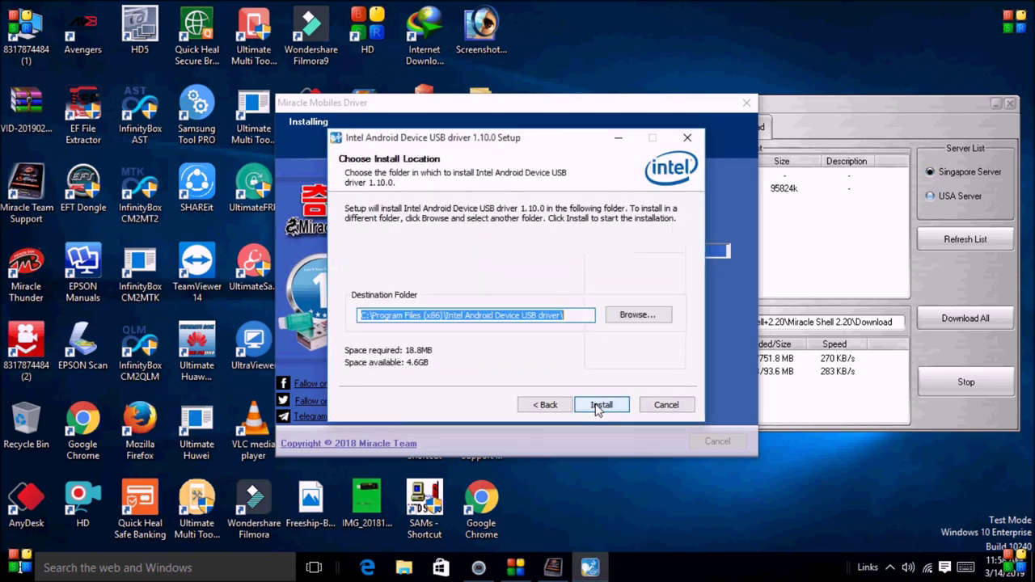
left_click(600, 405)
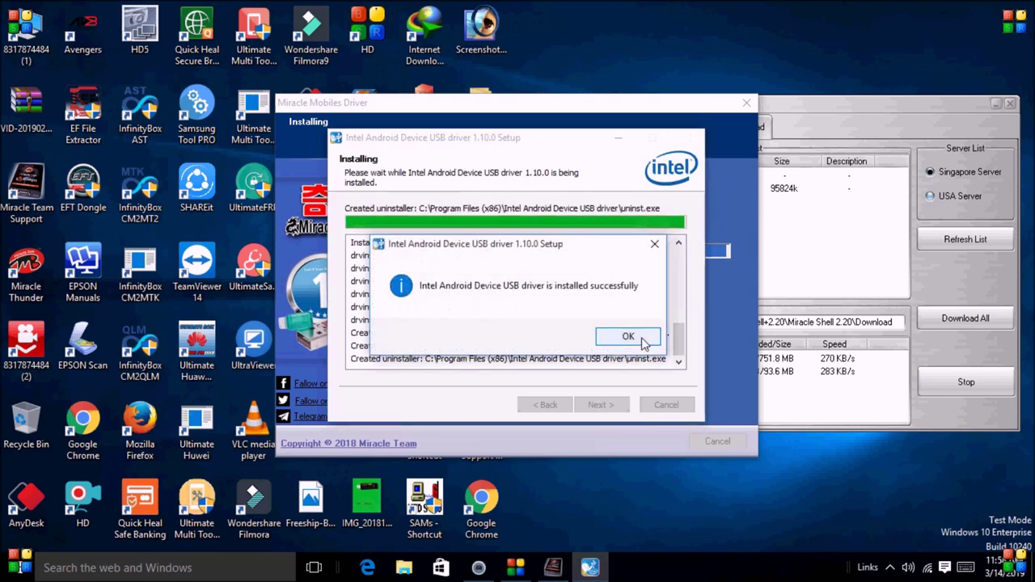
left_click(641, 337)
left_click(601, 405)
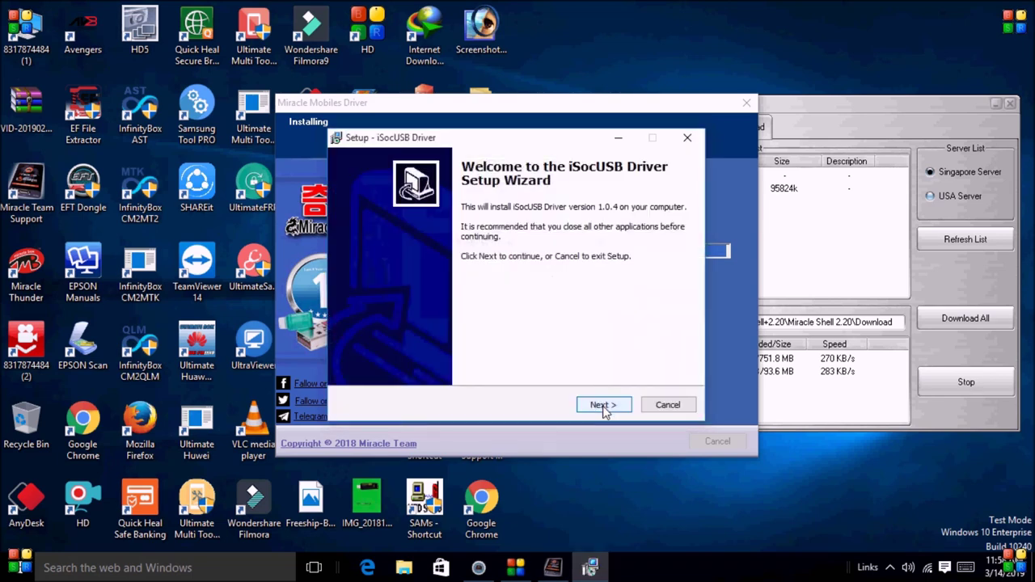
Step: Accept the iSocUSB Driver licence agreement, install the driver with the default settings, and finish its setup
left_click(603, 404)
left_click(411, 359)
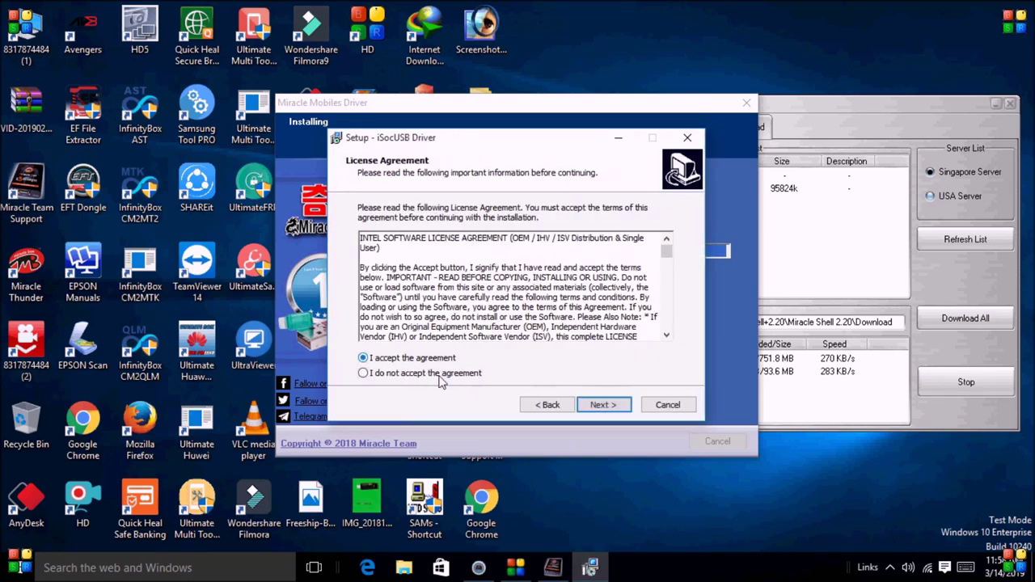
left_click(598, 404)
left_click(601, 405)
left_click(601, 405)
left_click(601, 405)
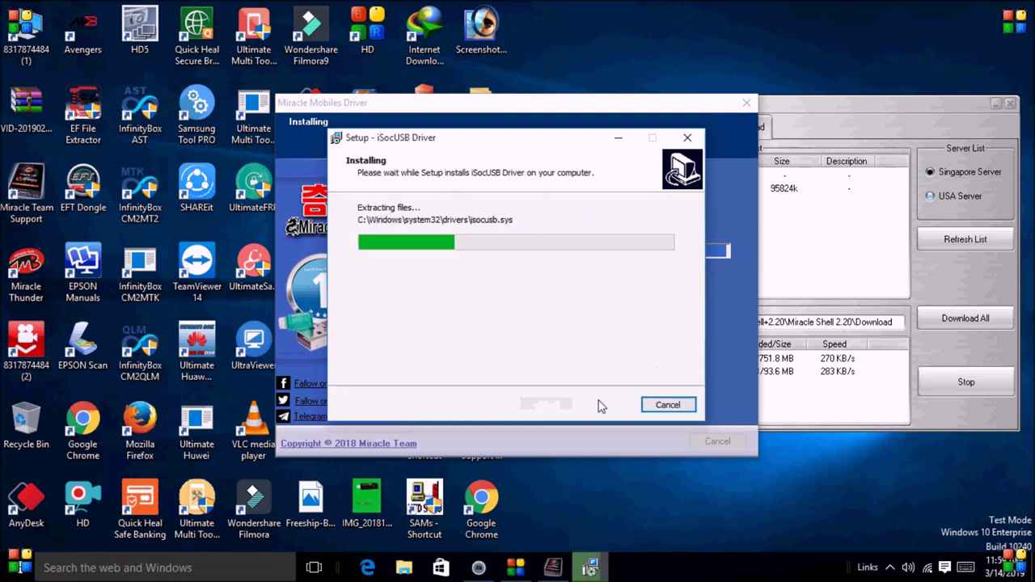
left_click(654, 333)
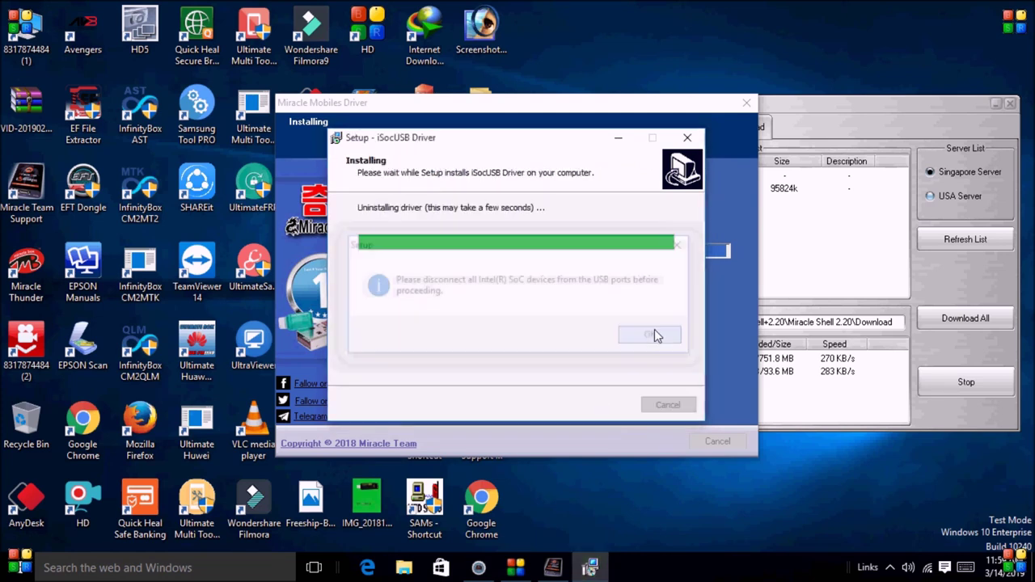
left_click(601, 405)
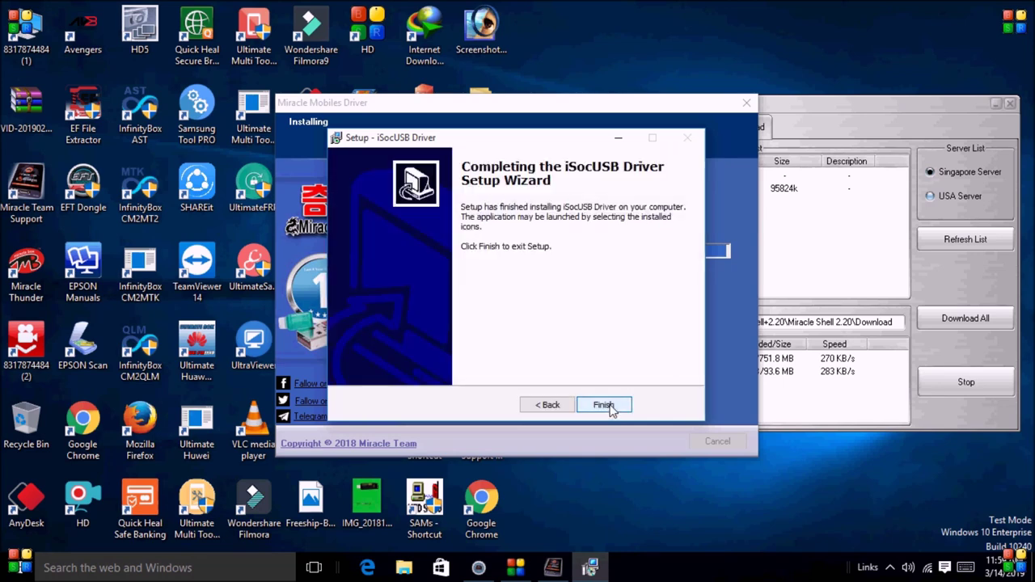
left_click(608, 404)
Step: Start the MediaTek Driver Packages installation and complete its Device Driver Installation Wizard
left_click(605, 414)
left_click(605, 414)
left_click(605, 414)
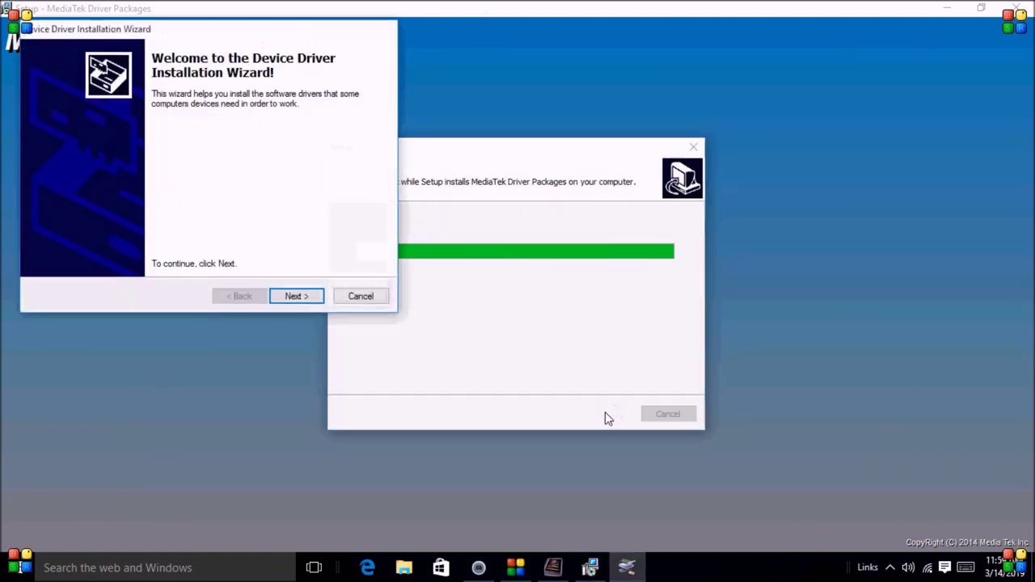
left_click(304, 298)
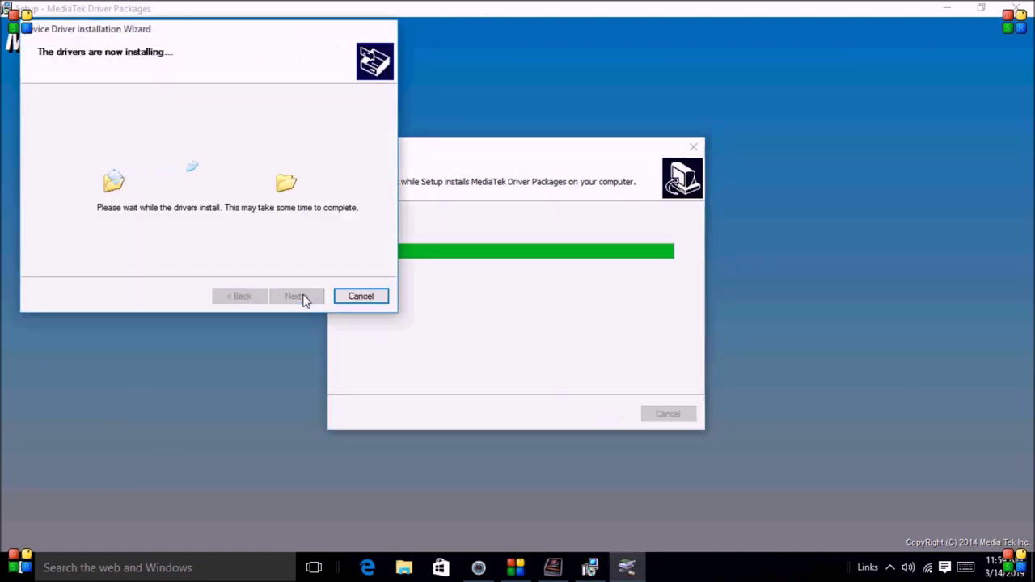
left_click(477, 291)
left_click(285, 306)
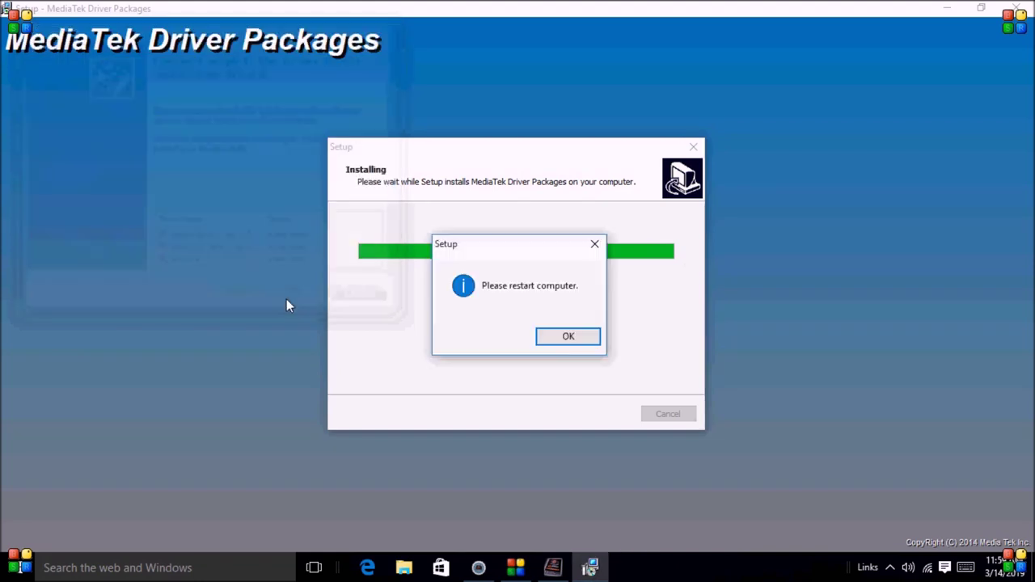
Step: Acknowledge the restart notice, close the adb_usb text file, let the command script continue, and finish the MediaTek Driver Packages setup
left_click(543, 336)
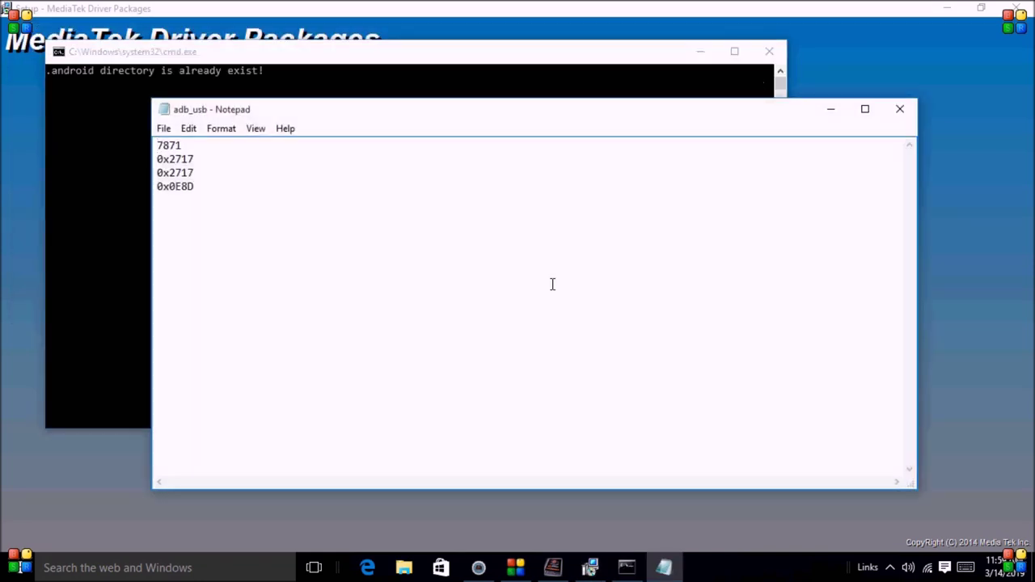
left_click(900, 108)
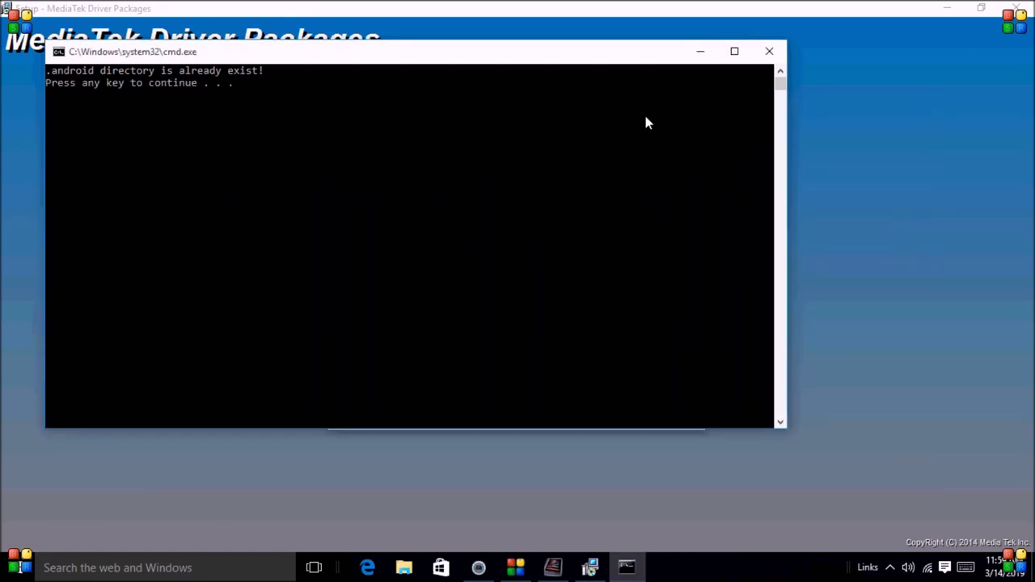
key("Return")
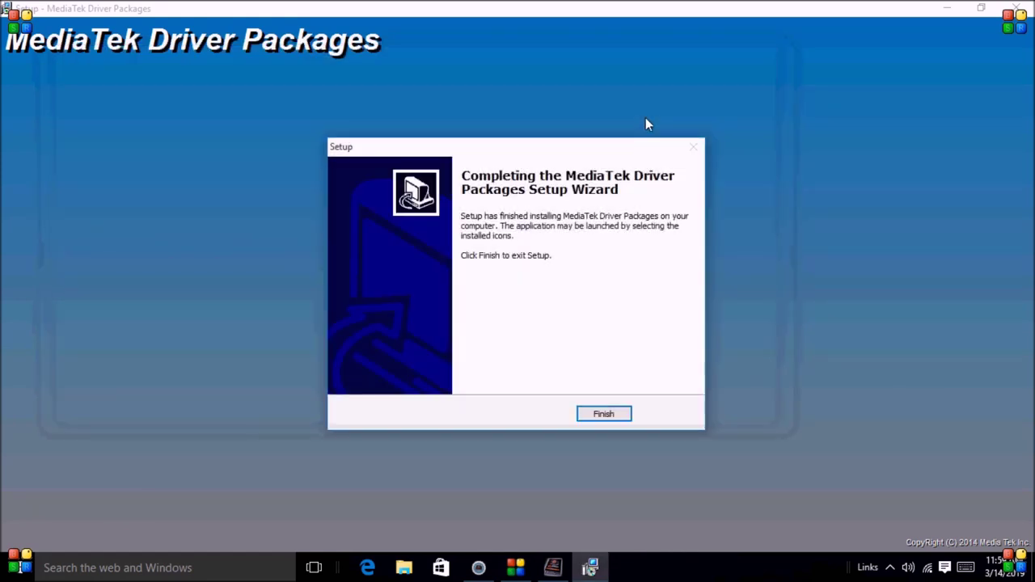
left_click(605, 411)
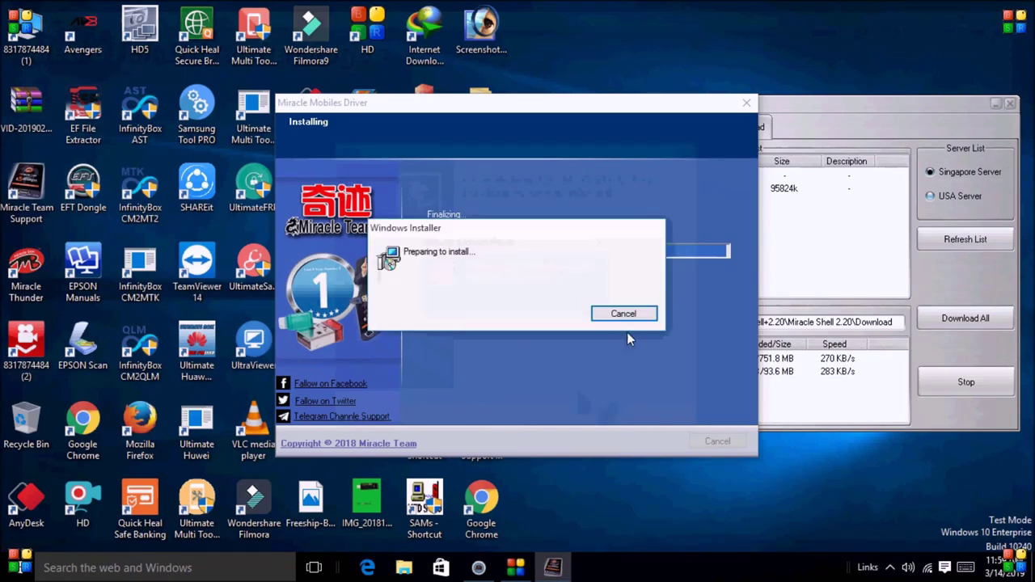
Step: Exit the USB Serial Port Driver (x86) InstallShield Wizard so the remaining driver installers can continue
left_click(518, 319)
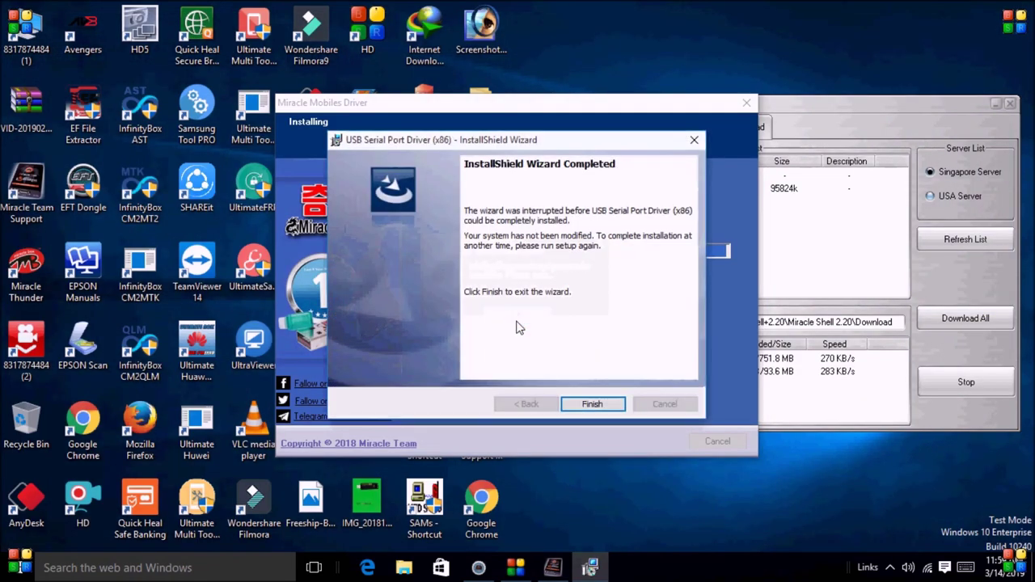
left_click(591, 402)
left_click(615, 327)
left_click(615, 327)
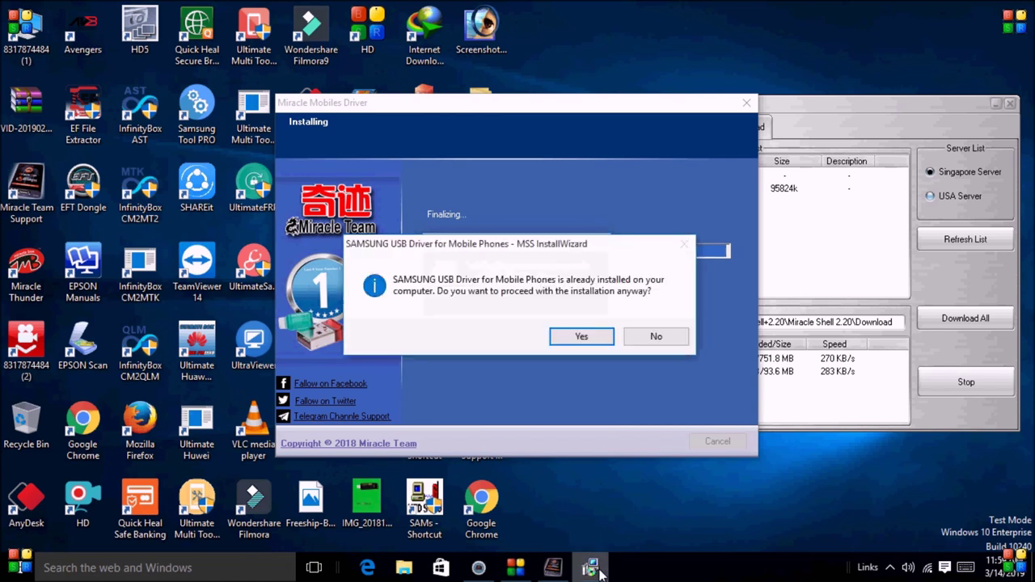
Step: Agree to reinstall the SAMSUNG USB Driver for Mobile Phones V1.5.25.0 and start its installation
left_click(593, 337)
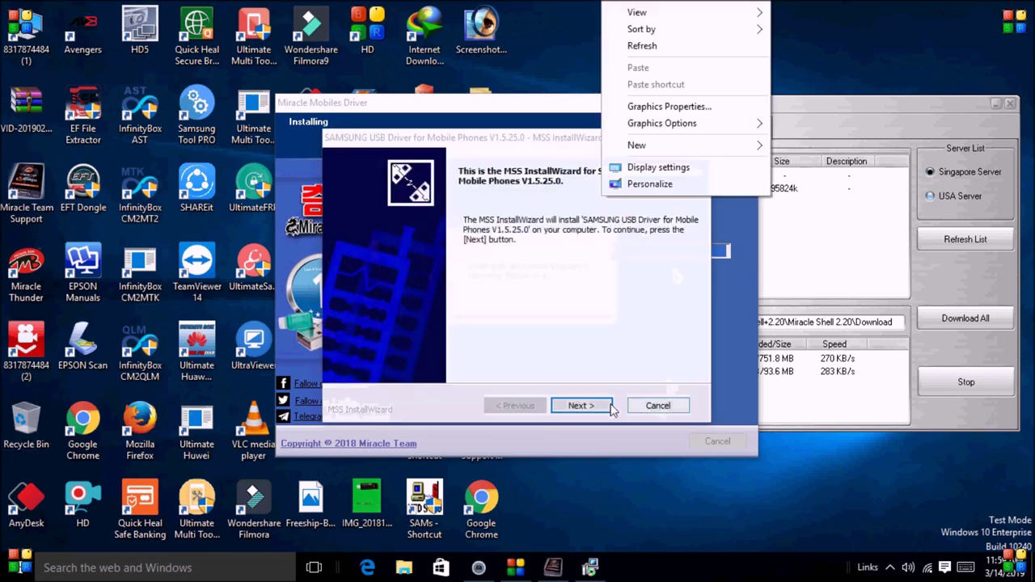
left_click(607, 408)
left_click(608, 408)
left_click(606, 405)
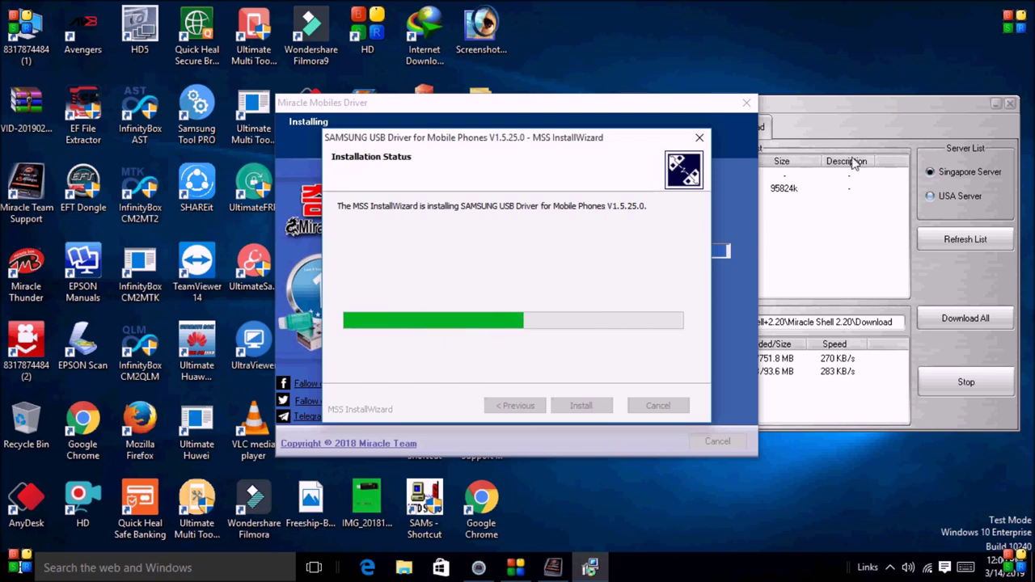
left_click(874, 99)
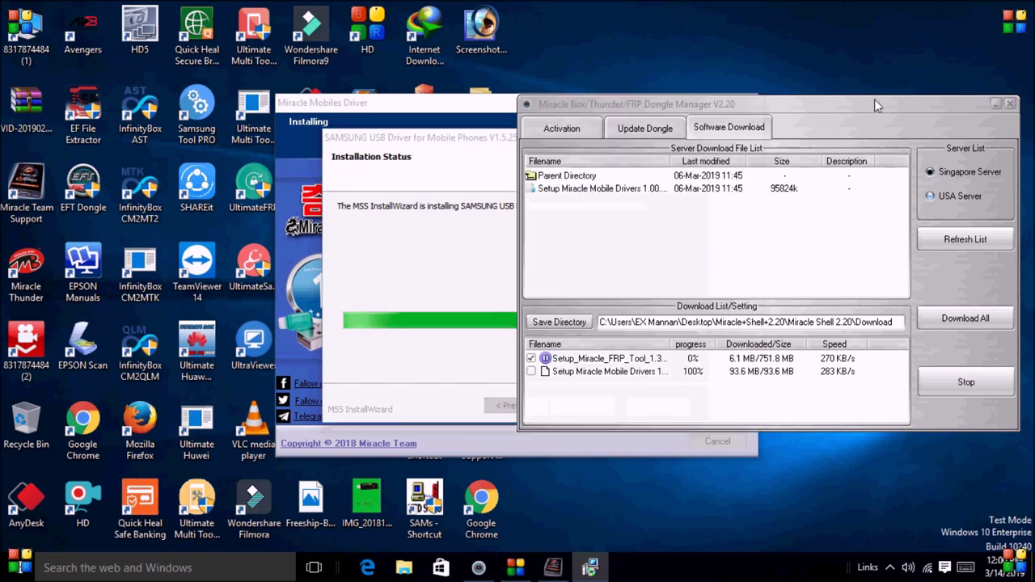
left_click(489, 260)
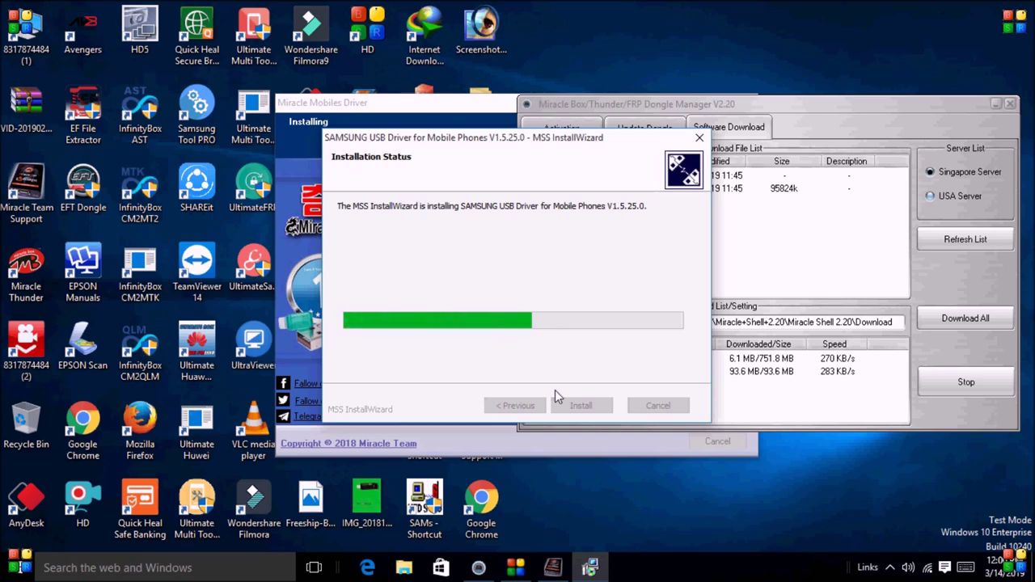
left_click(517, 569)
left_click(518, 570)
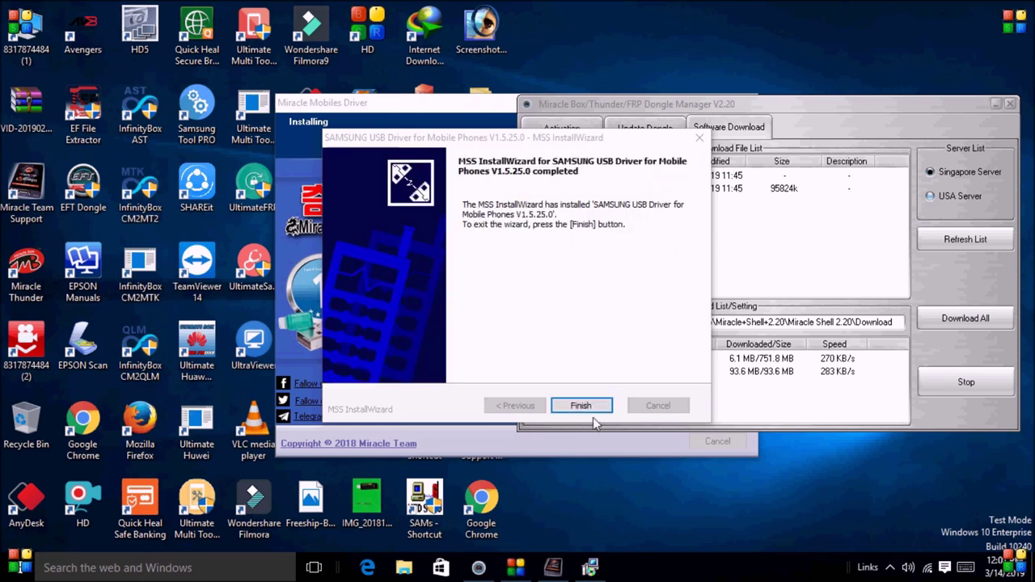
Step: Finish the SAMSUNG USB driver wizard, dismiss the DPInst warning, and complete the Spreadtrum Driver Installation Package wizard
left_click(593, 412)
left_click(462, 372)
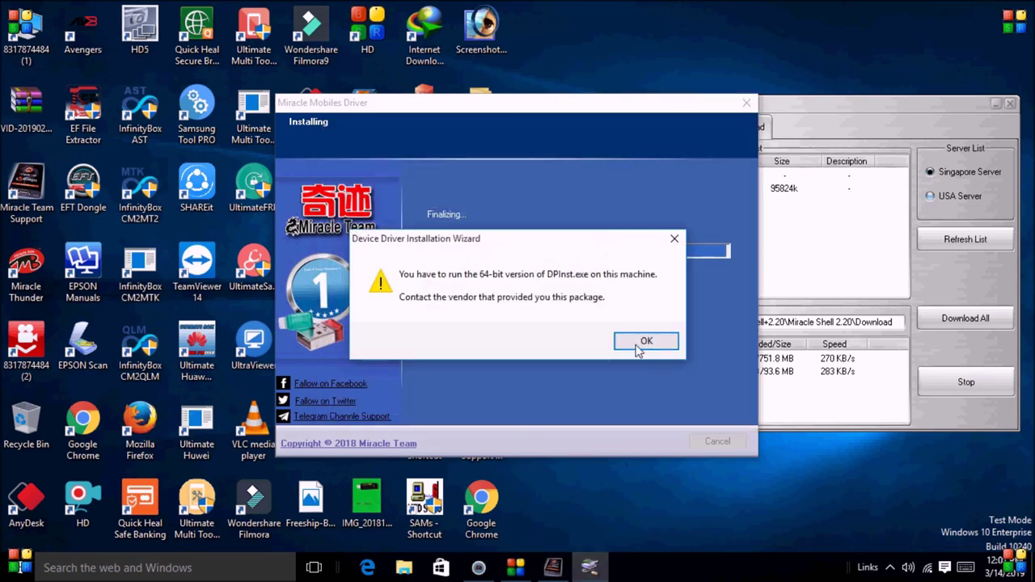
left_click(645, 340)
left_click(298, 297)
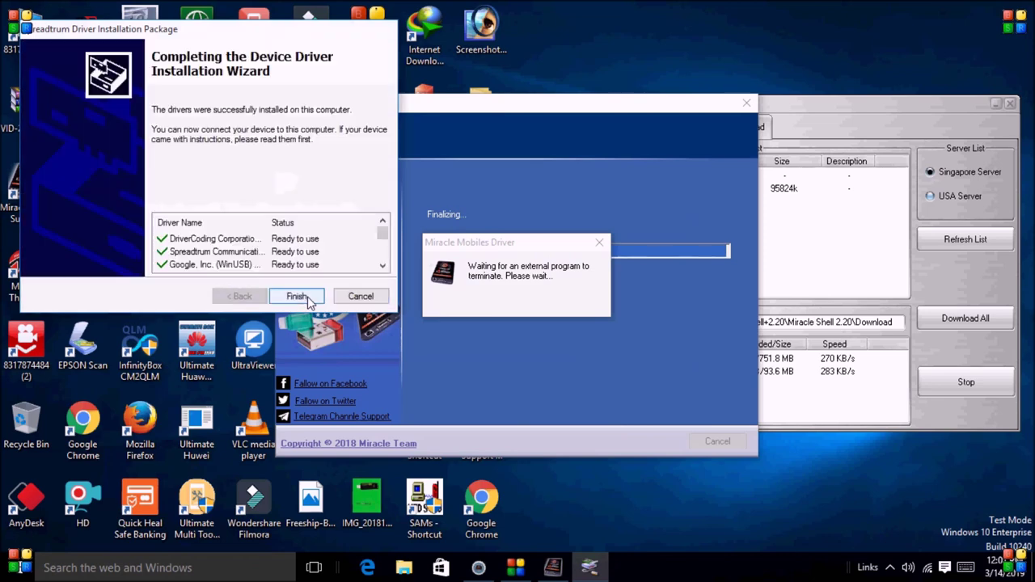
left_click(298, 297)
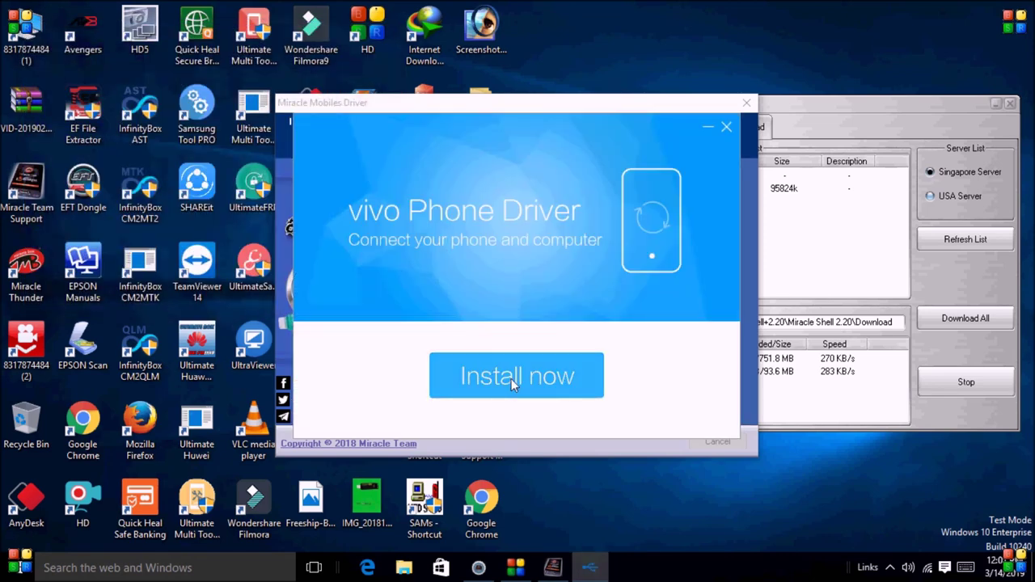
Step: Install the vivo Phone Driver and finish the Miracle Mobiles Driver setup without restarting the computer
left_click(511, 379)
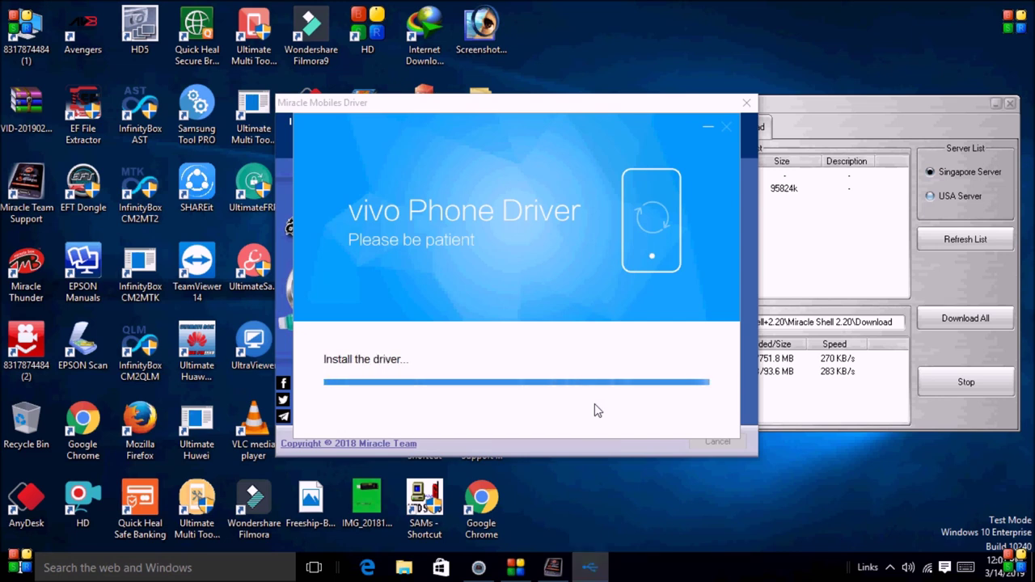
left_click(554, 385)
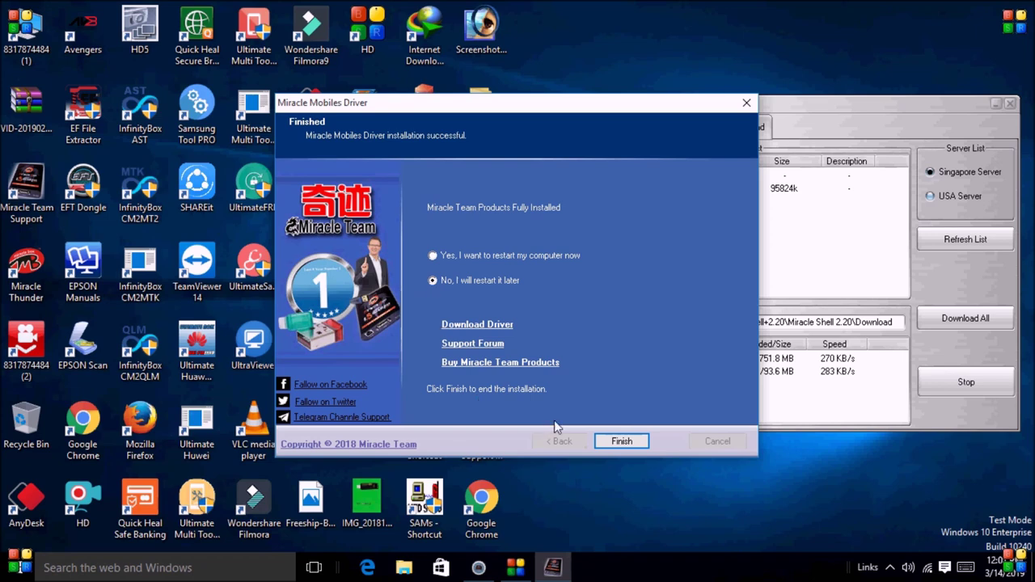
left_click(619, 441)
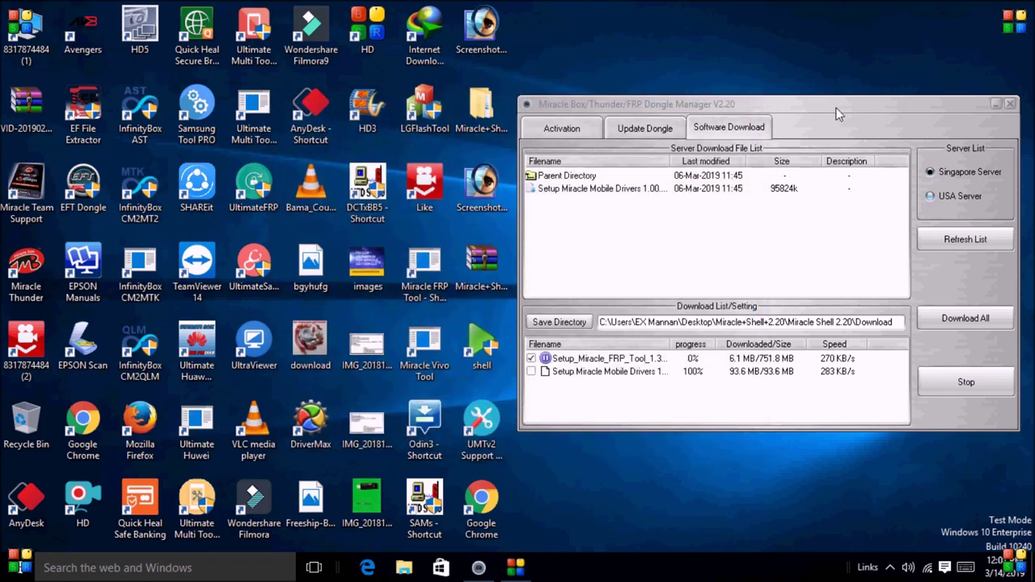
Step: Move the Dongle Manager window over, inspect the directory of the Setup_Miracle_FRP_Tool download, and close the folder
left_click_drag(837, 113, 637, 117)
left_click(380, 363)
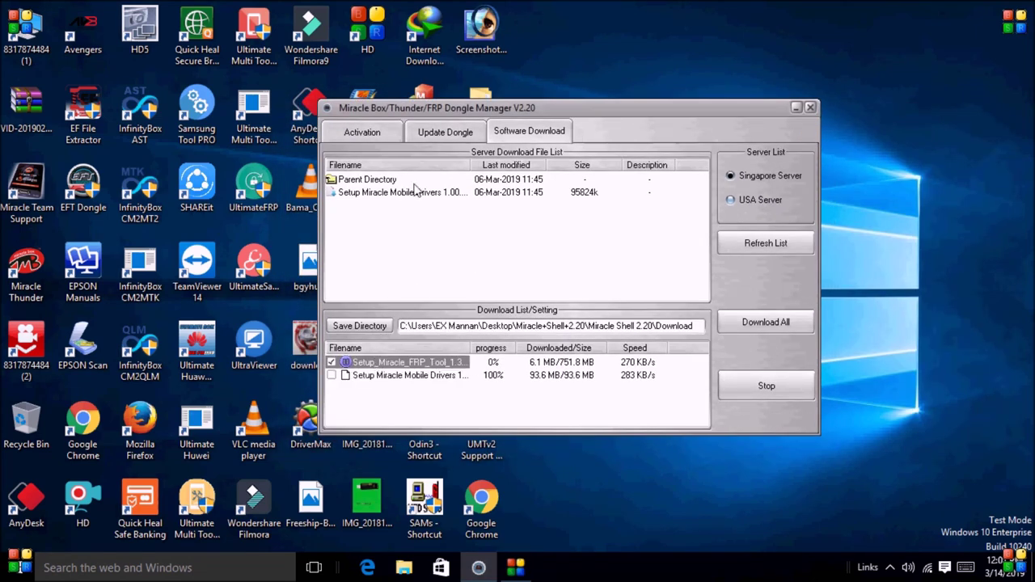
right_click(423, 363)
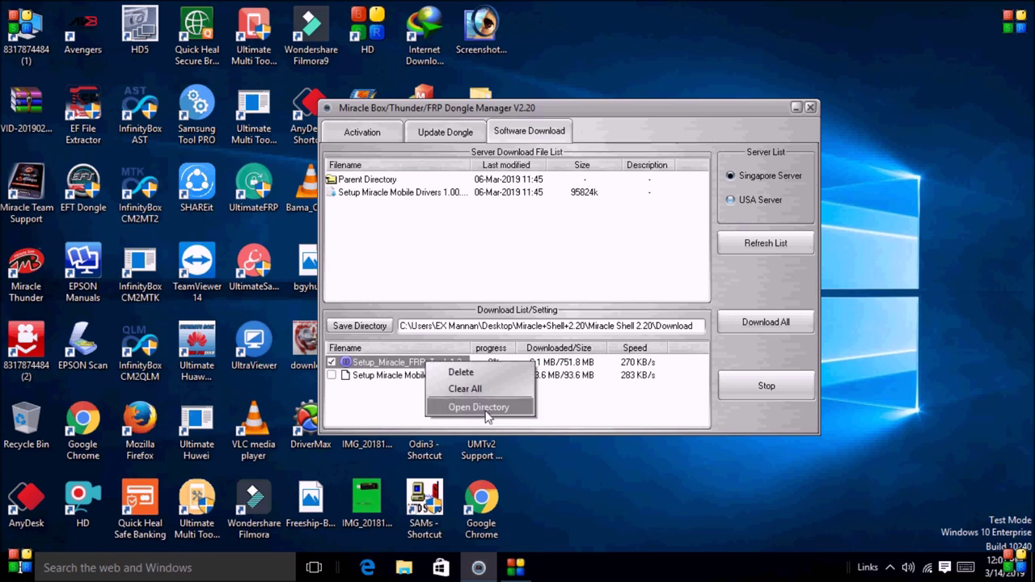
left_click(486, 411)
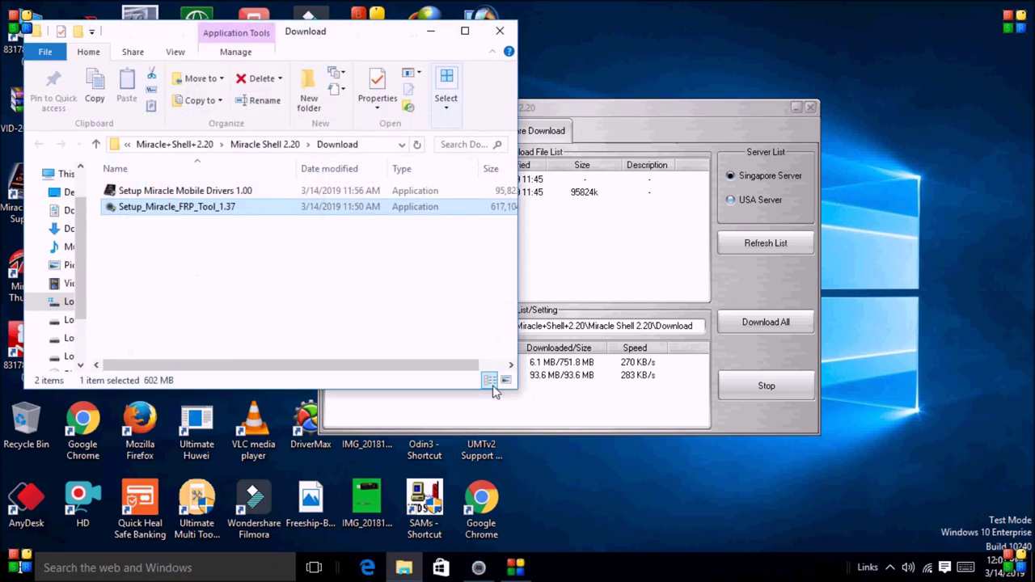
left_click(499, 32)
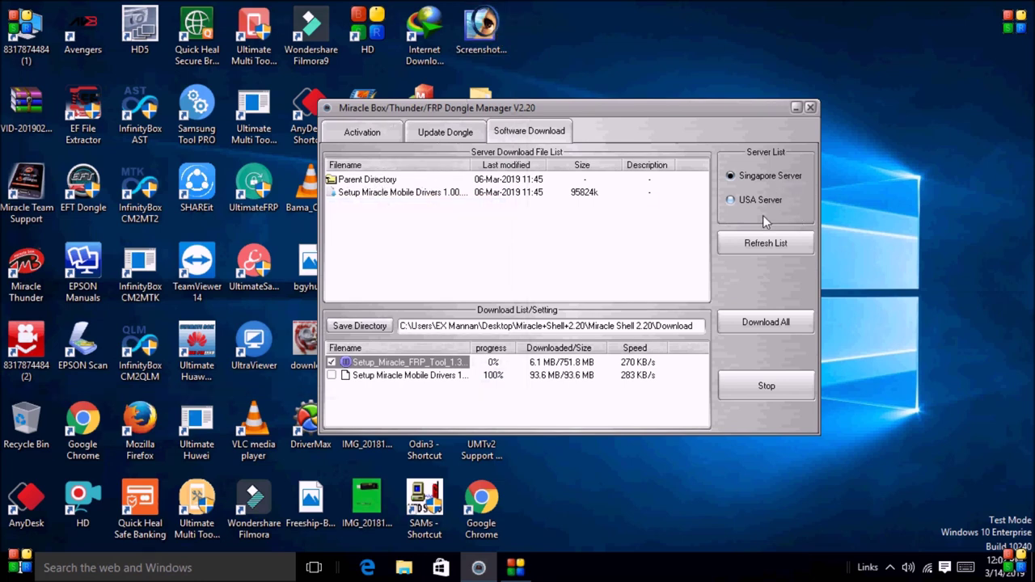
Step: Refresh the server file list and open the Miracle Moto Tool folder inside Miracle Free Tool with Pack Update
left_click(761, 245)
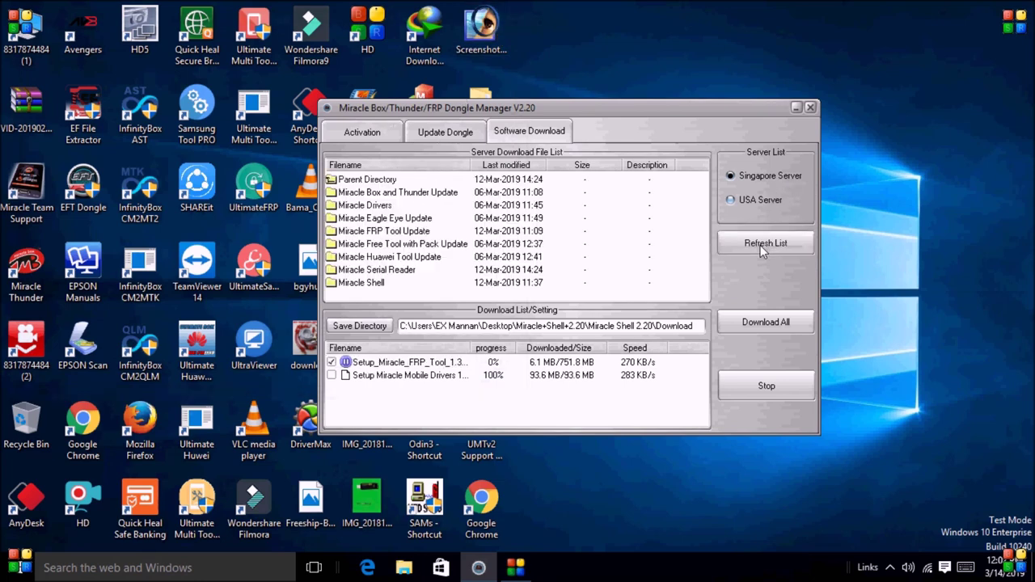
left_click(389, 194)
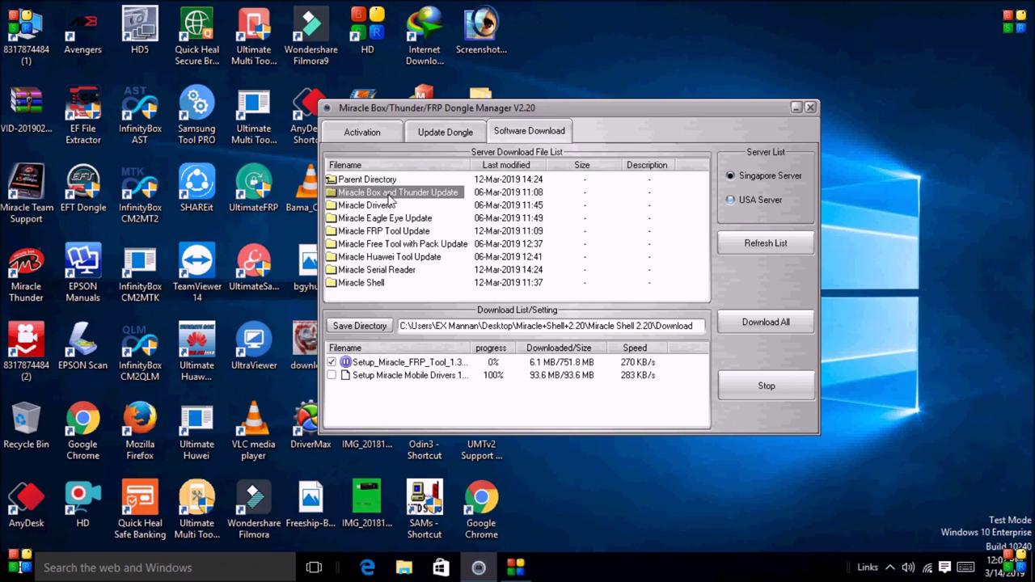
left_click(384, 245)
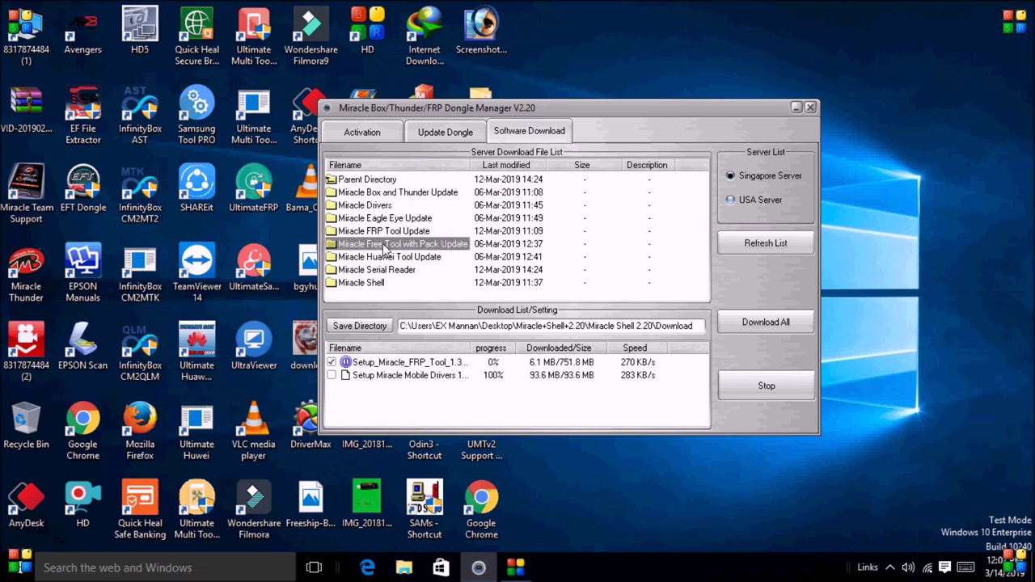
double_click(460, 246)
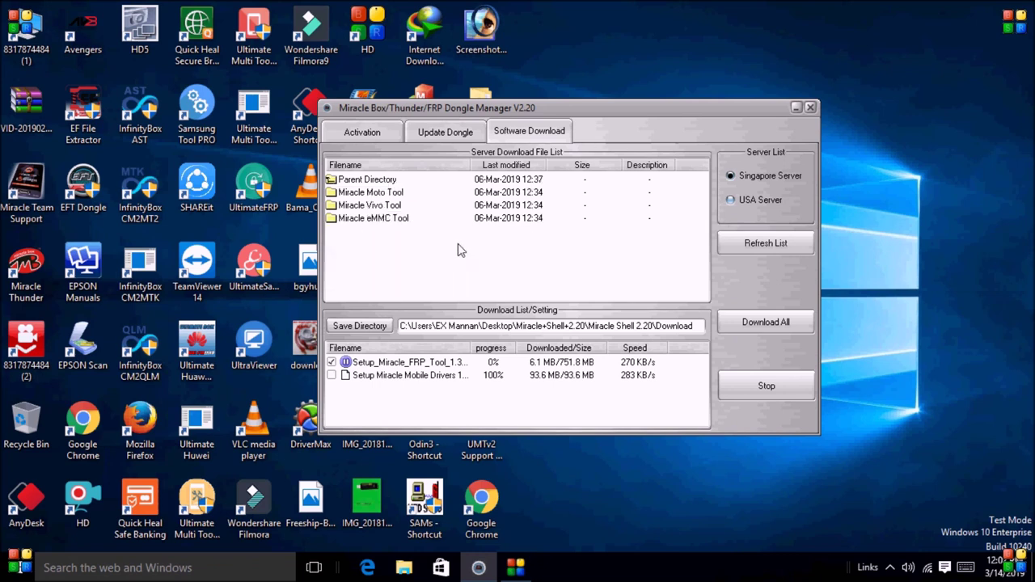
left_click(383, 195)
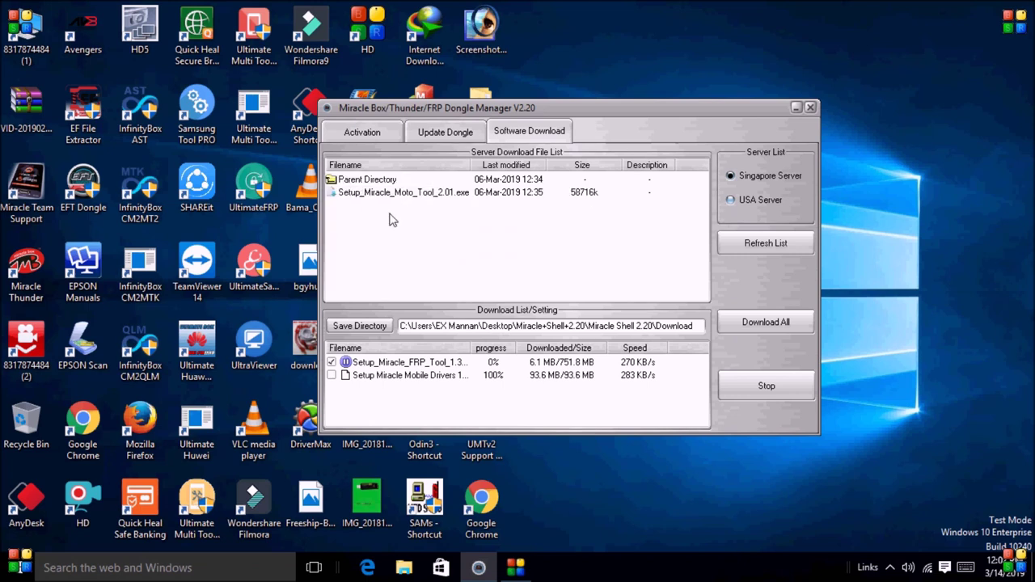